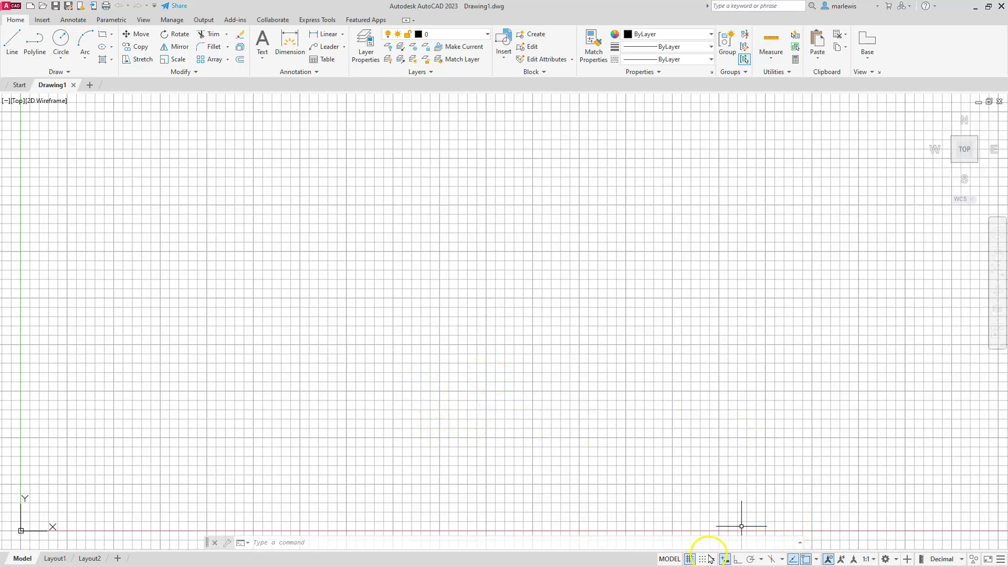
Step: Turn off the grid and turn on Ortho mode
click(687, 559)
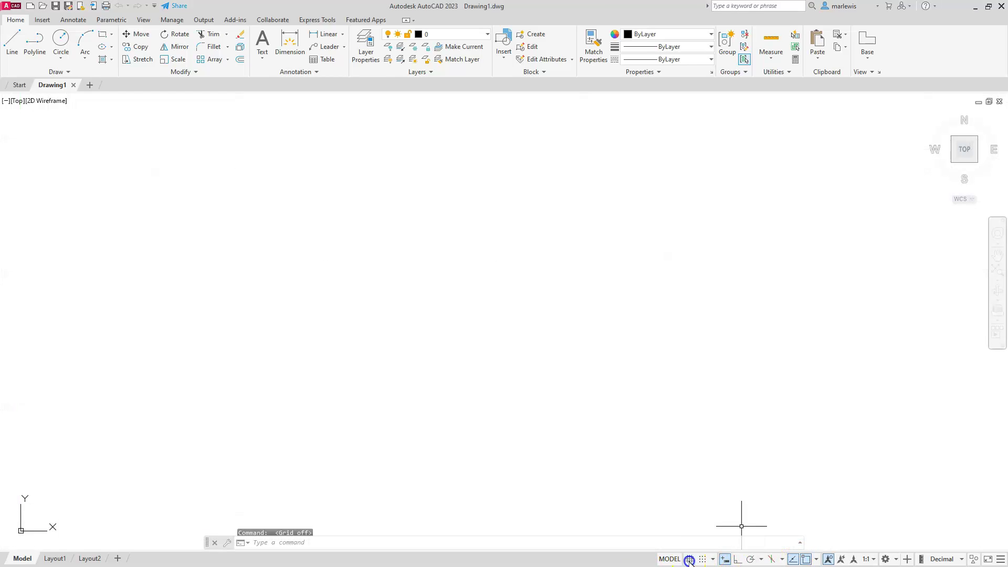
click(738, 559)
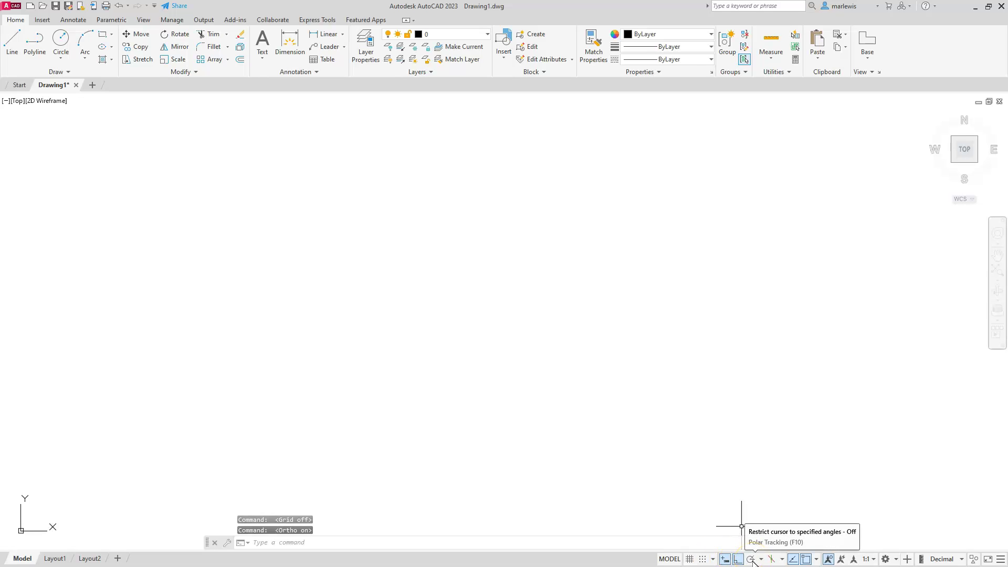
click(807, 560)
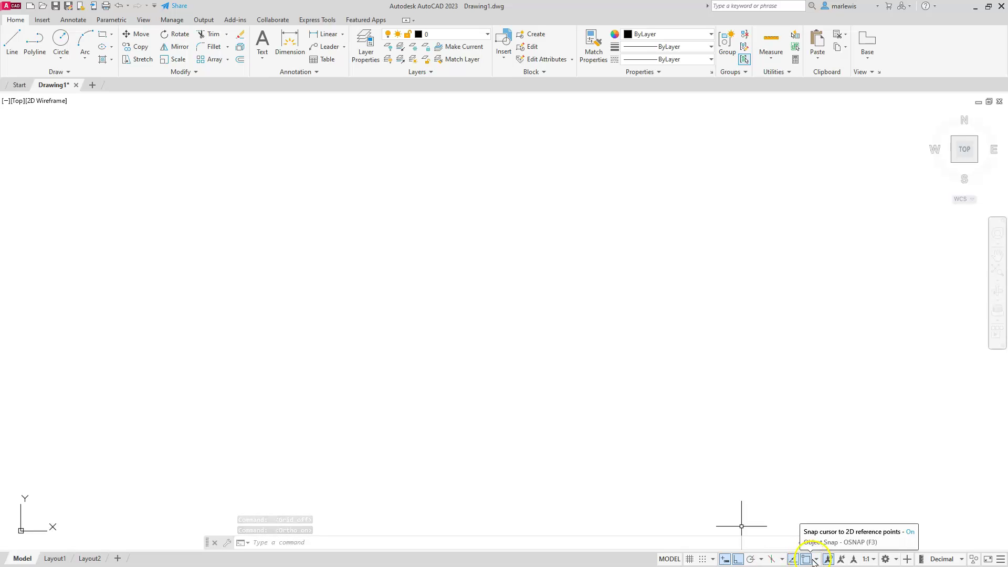
Step: Check the object snap modes, then pan the UCS origin to the middle of the view
click(816, 560)
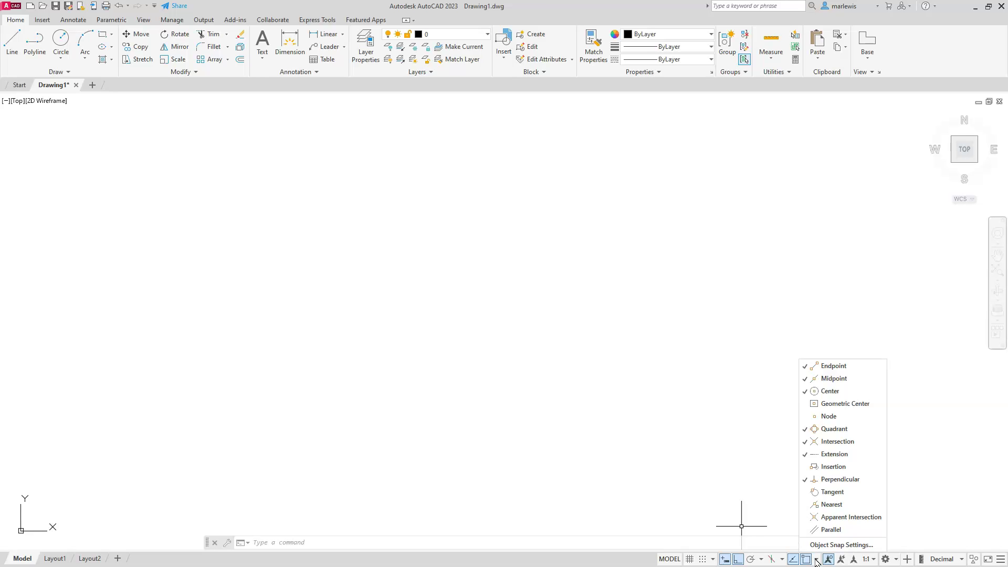
click(378, 432)
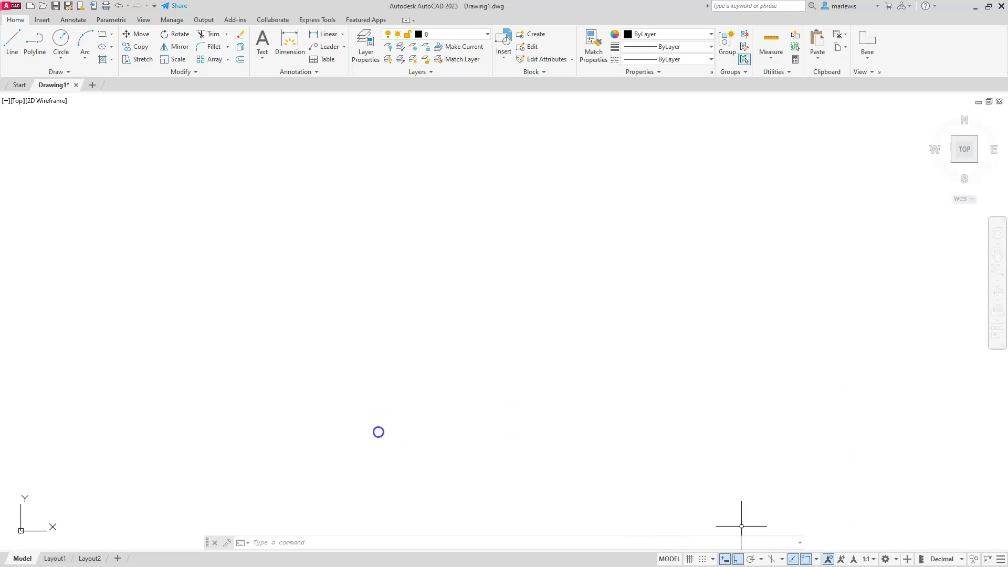
middle_drag(335, 443, 694, 305)
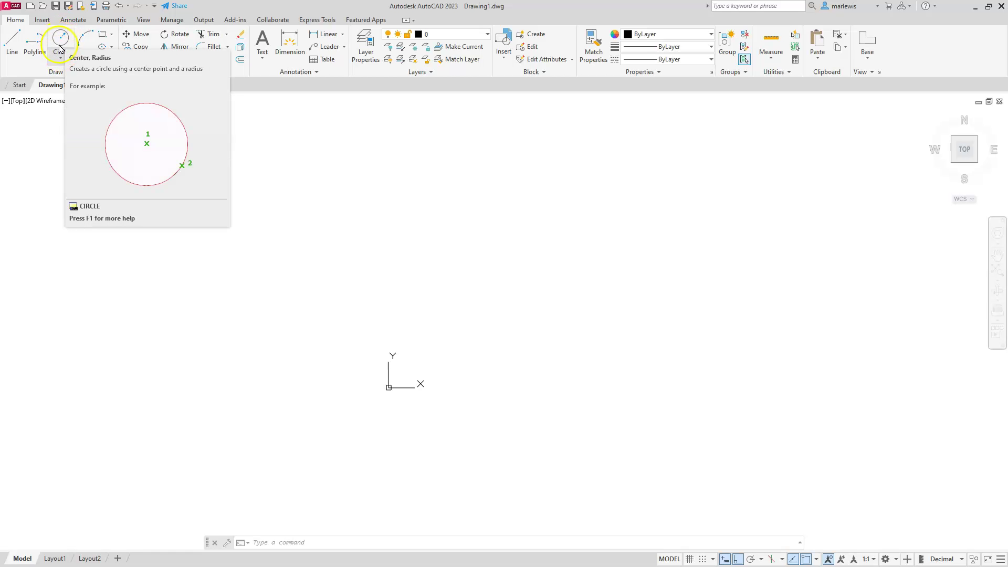
Step: Draw a radius 20 circle centred at 0,0
click(59, 47)
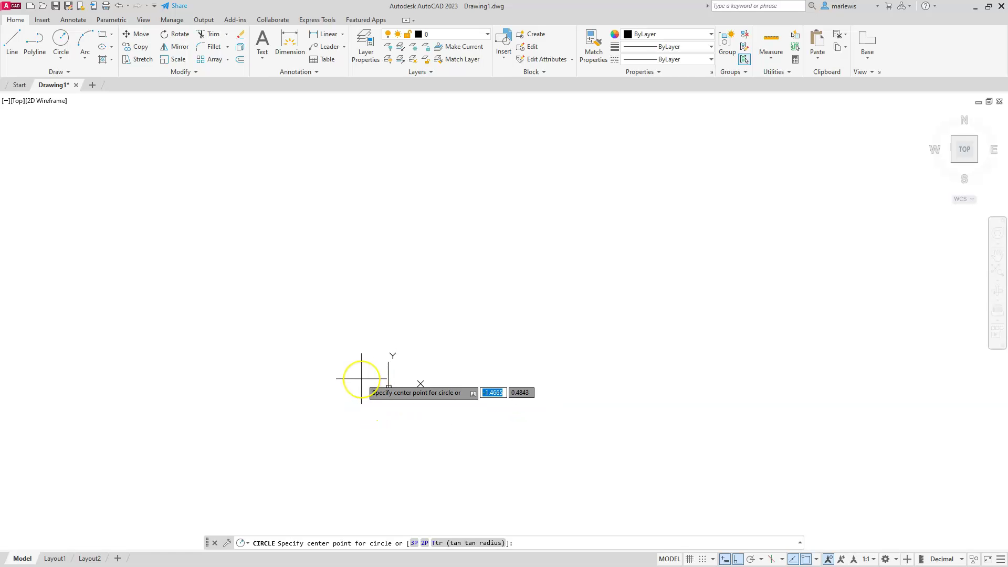
text(0)
key(Tab)
text(0)
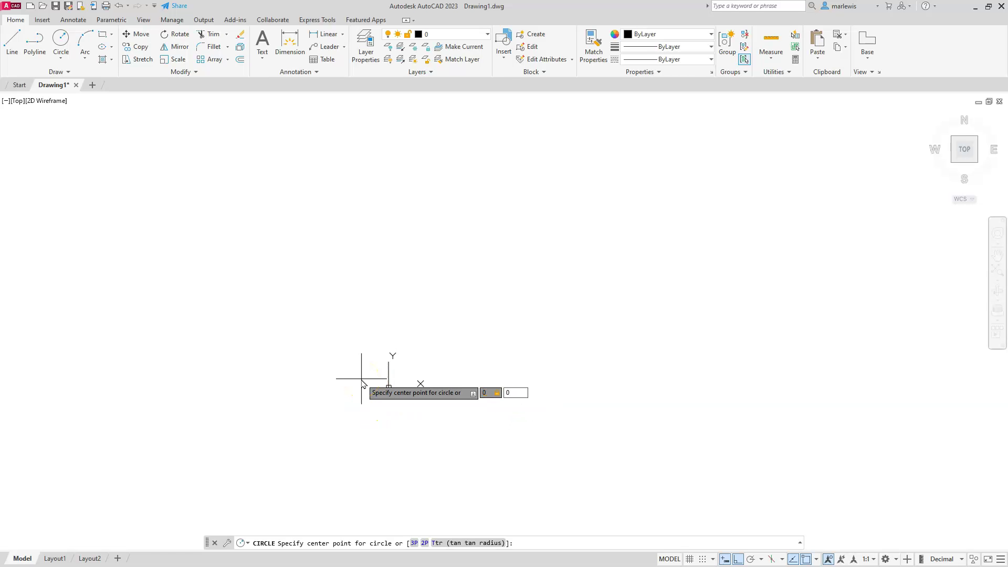
key(Return)
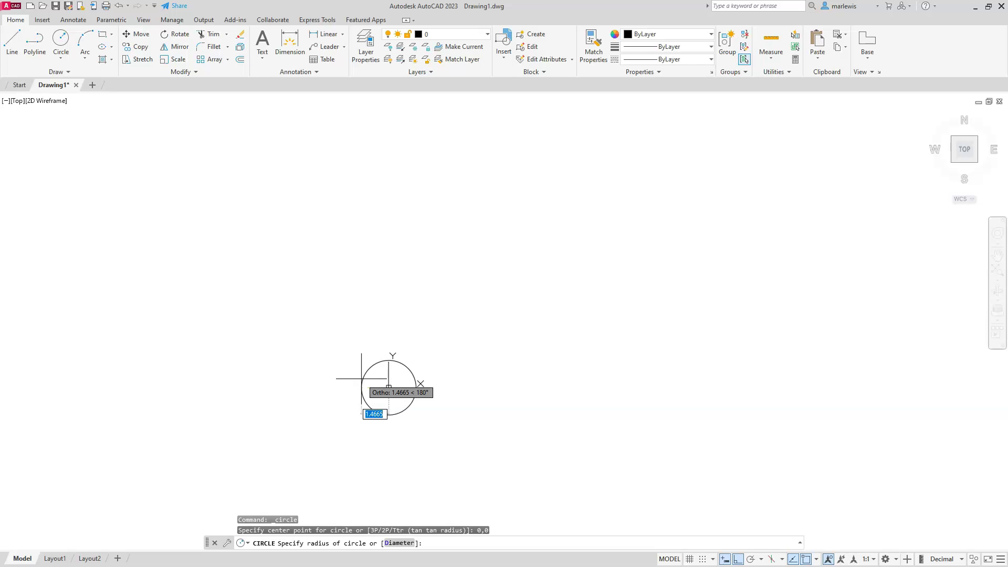
text(20)
key(Return)
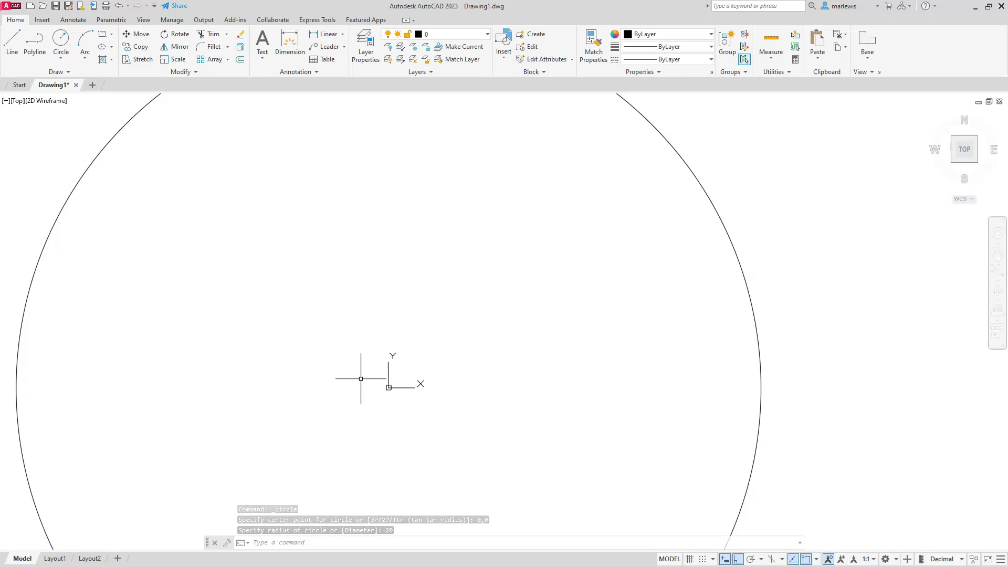
scroll(360, 378, down, 6)
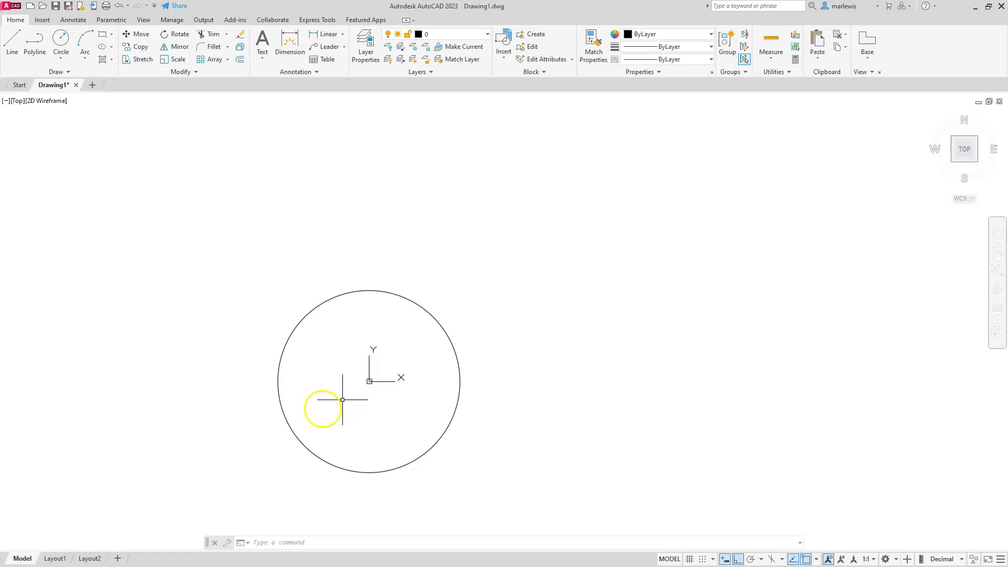
Step: Draw a radius 15 circle centred at the origin
click(60, 41)
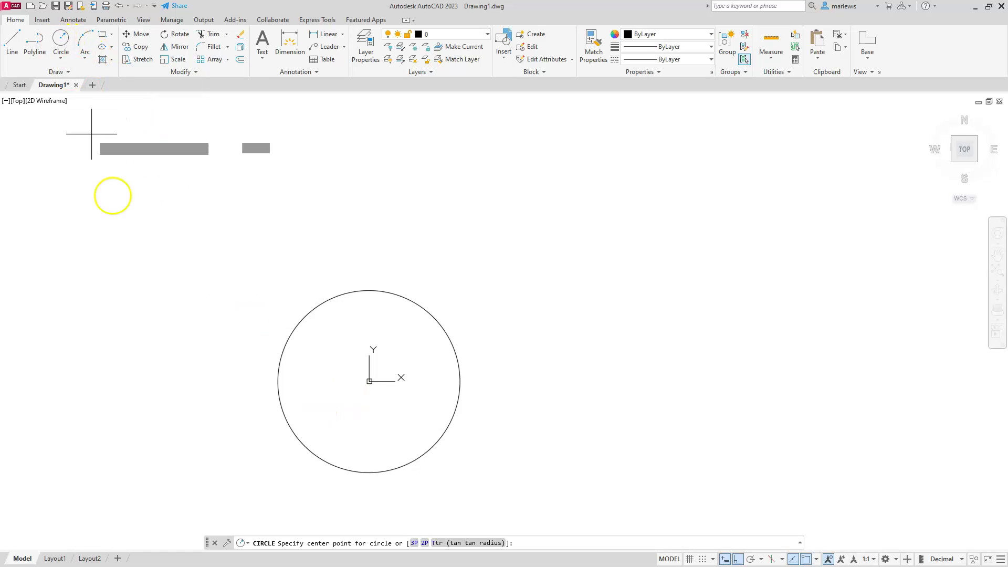
text(0)
key(Tab)
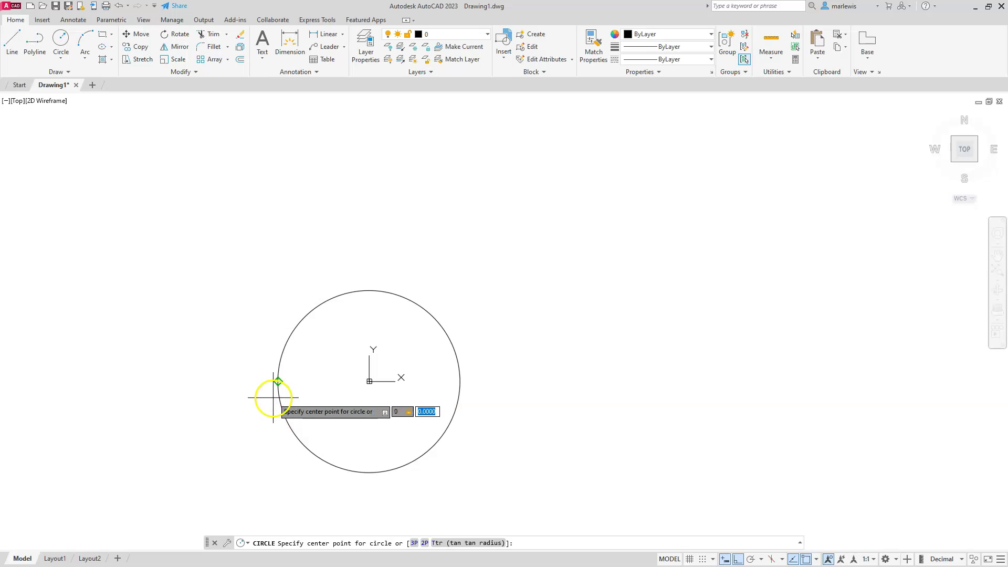
text(0)
click(274, 398)
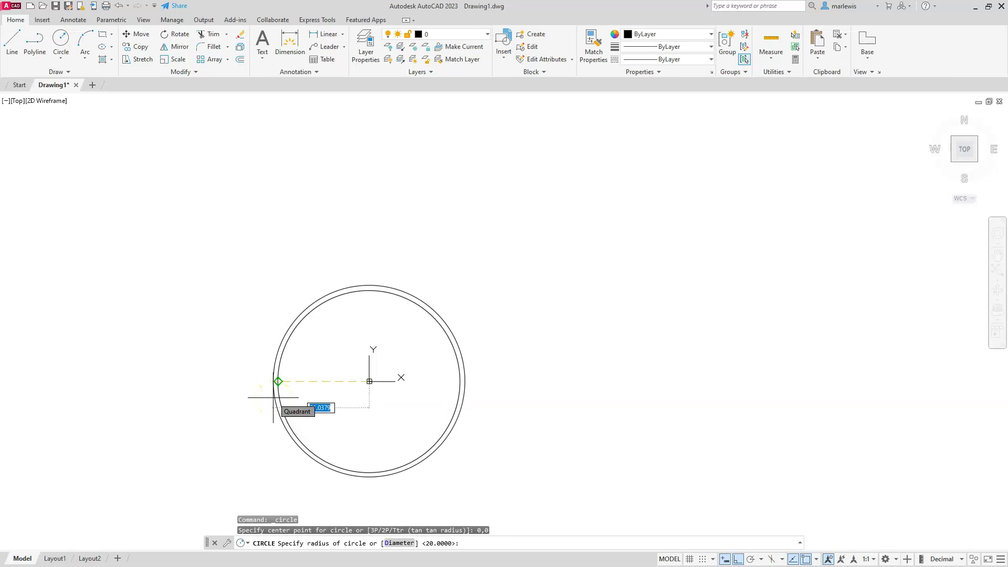
text(15)
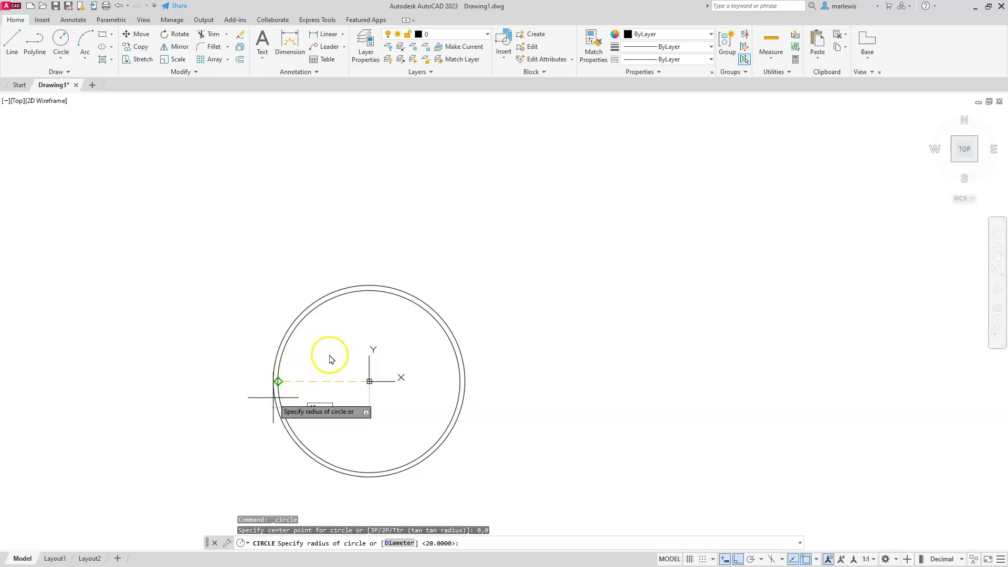
key(Return)
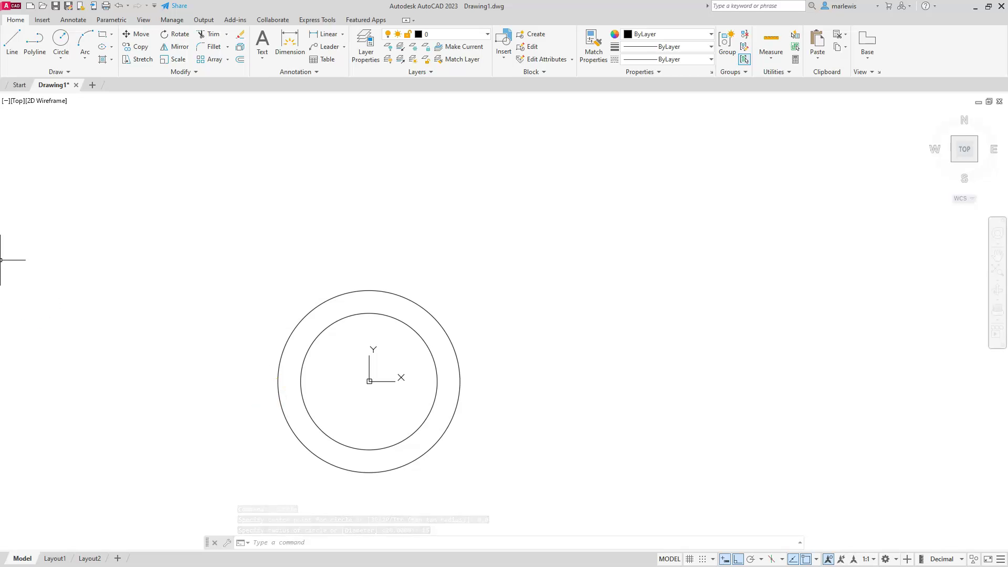
Step: Draw a diameter 20 circle at 0,0 using Center, Diameter
click(61, 58)
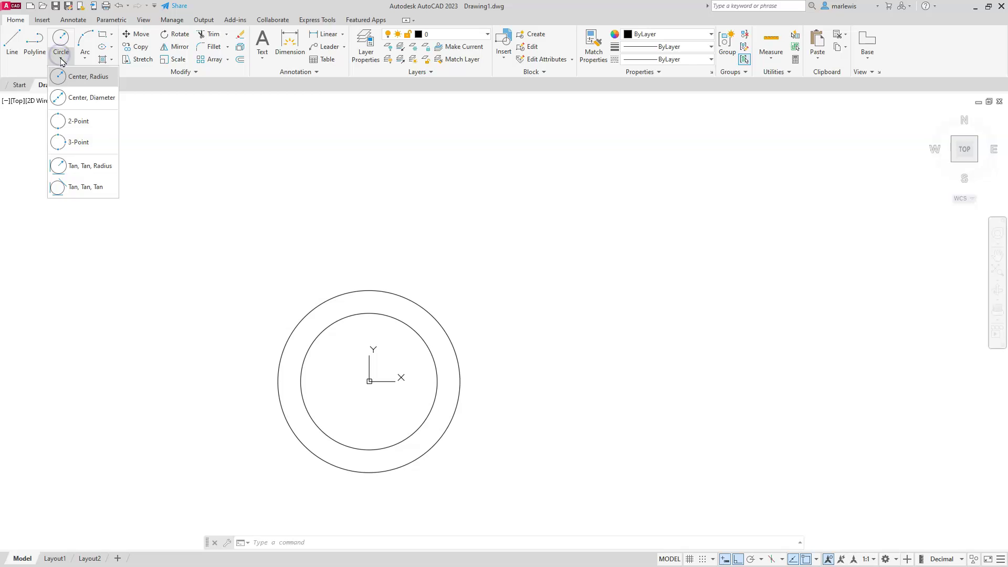
click(79, 99)
text(0,0)
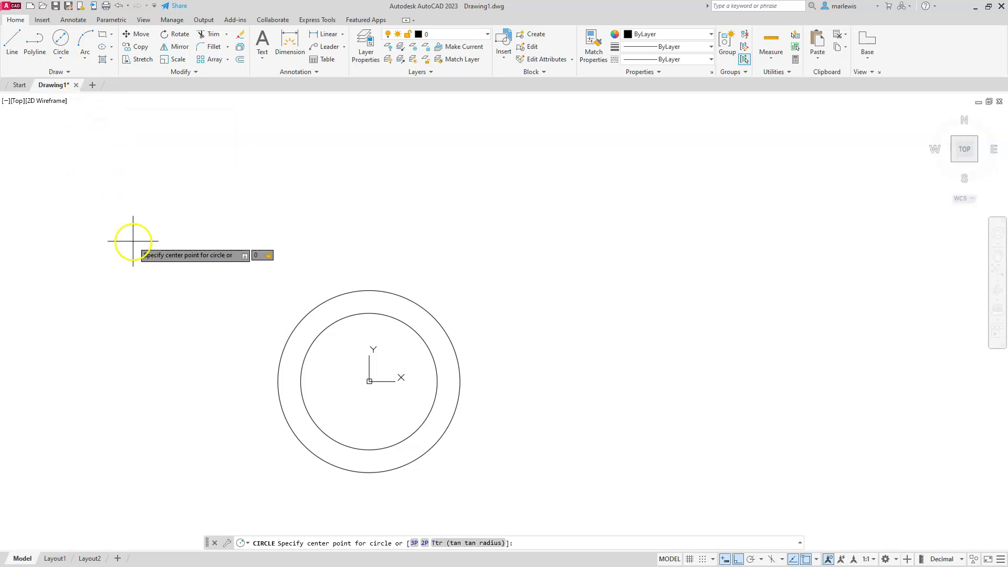
key(Return)
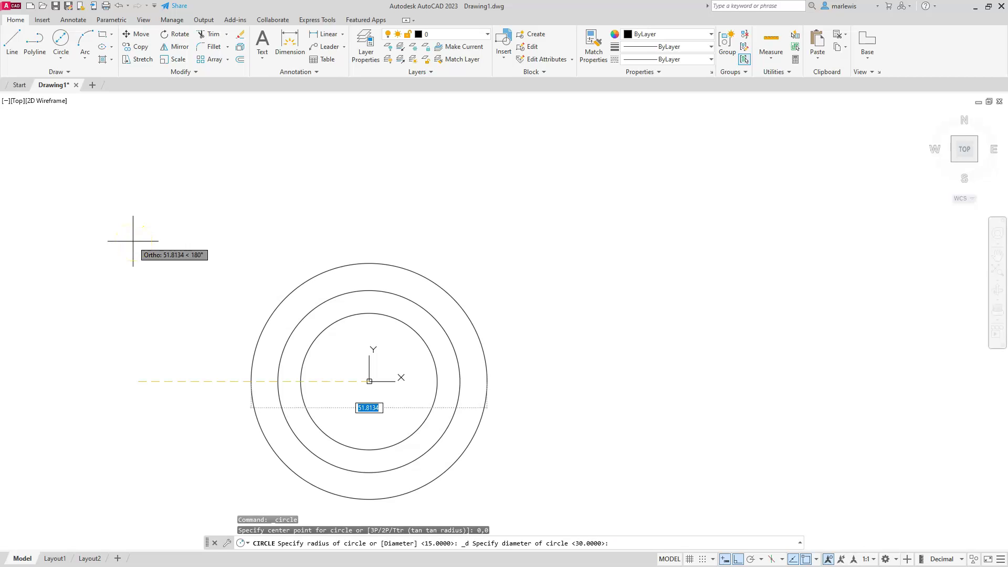
text(20)
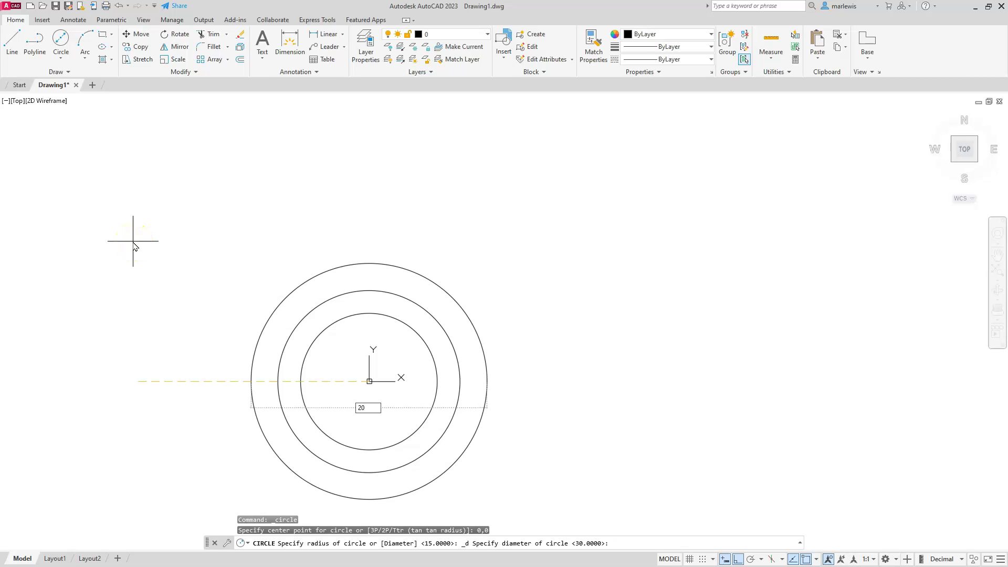
key(Return)
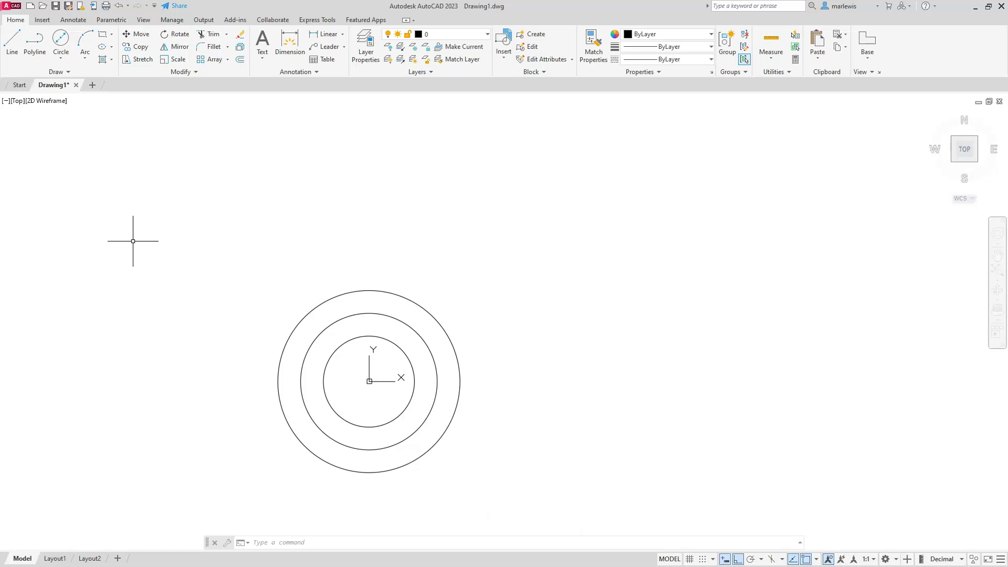
Step: Start COPY and window-select the three concentric circles
scroll(433, 295, down, 4)
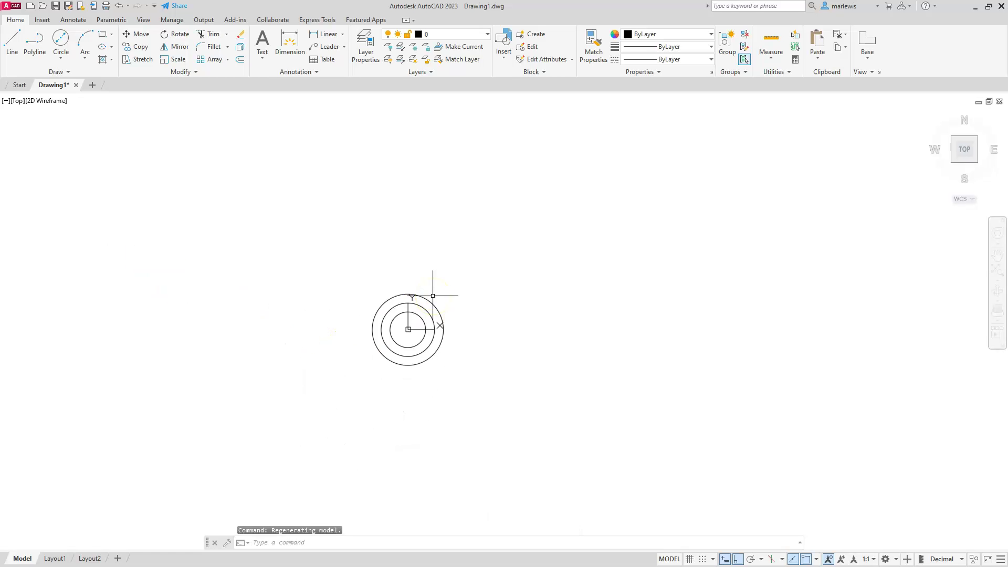
scroll(433, 295, down, 2)
middle_drag(428, 281, 475, 399)
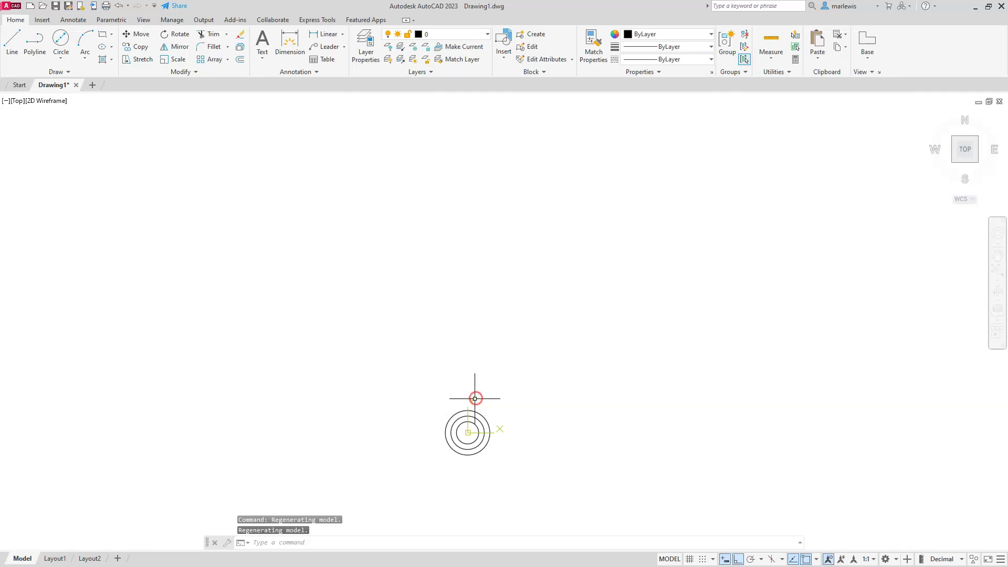
click(132, 47)
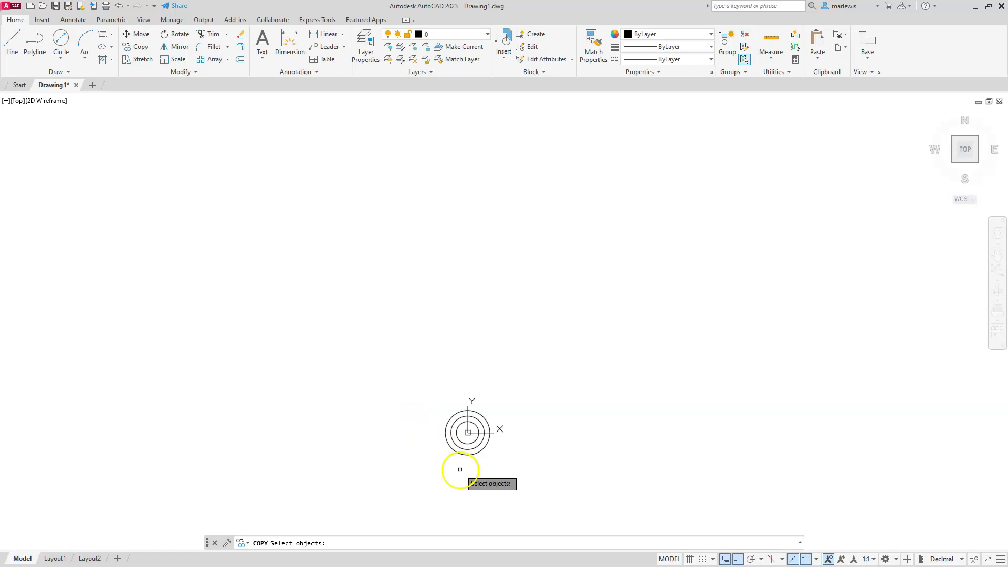
click(389, 491)
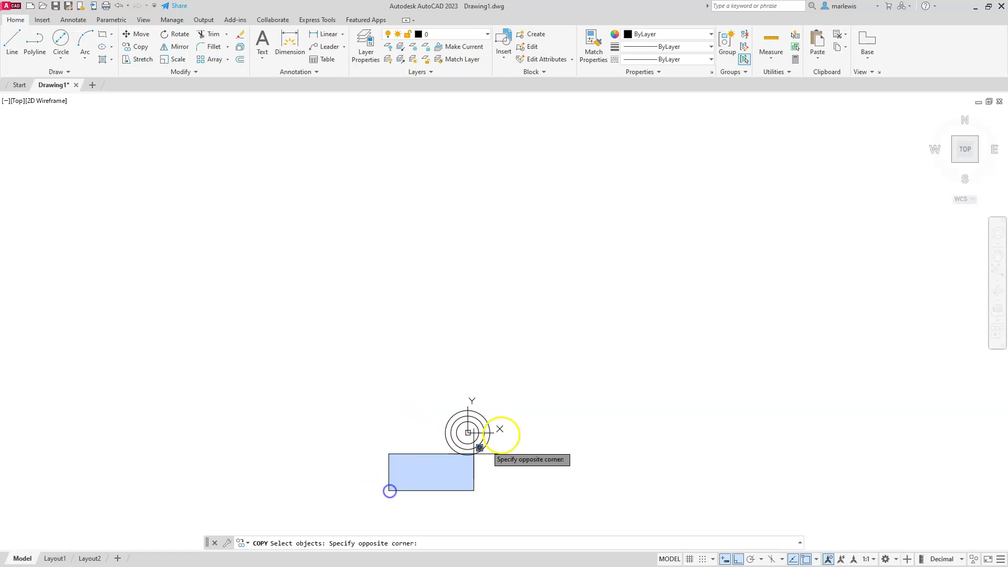
click(534, 349)
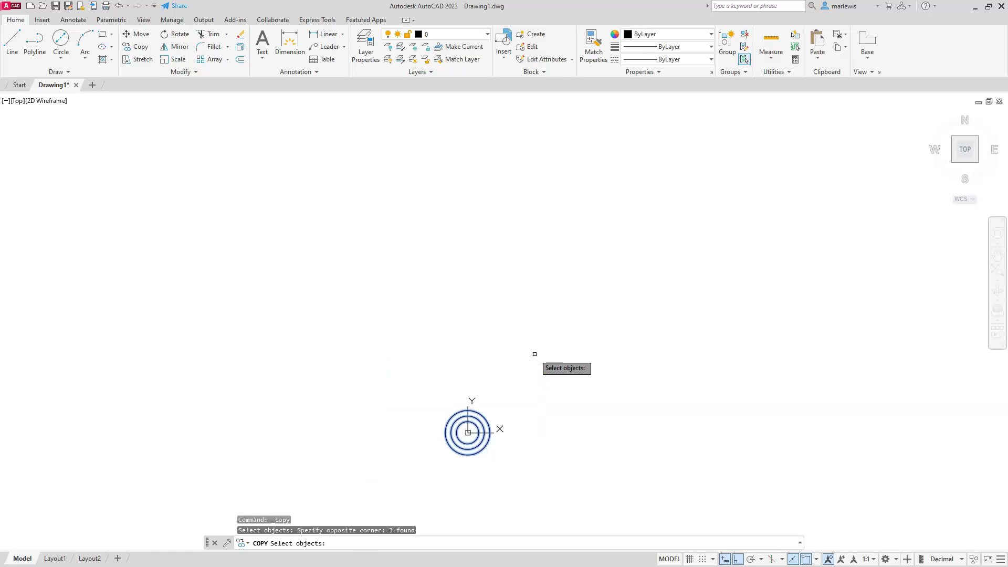
key(Return)
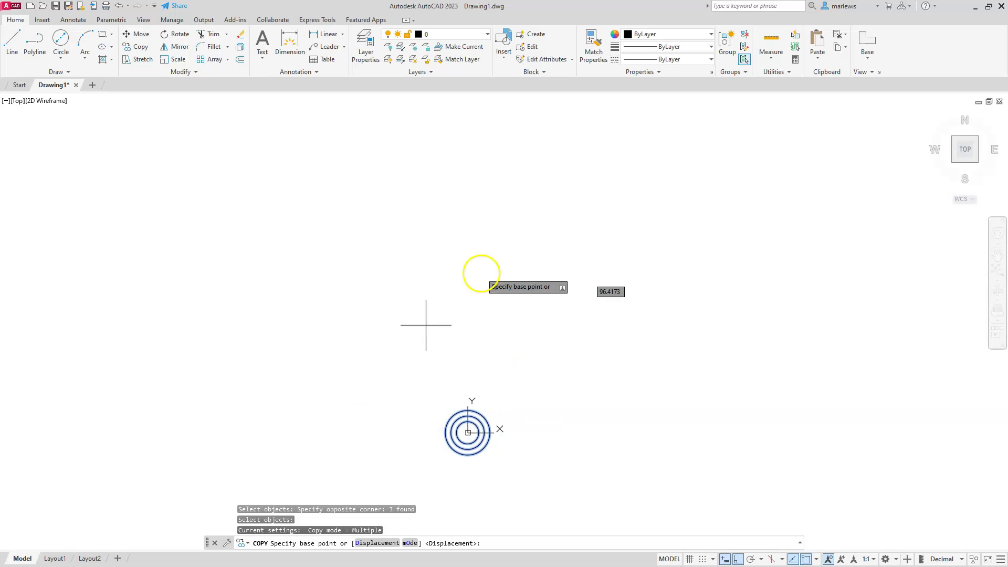
Step: Place the copy at a 32.5, 65 offset from the base point
click(259, 349)
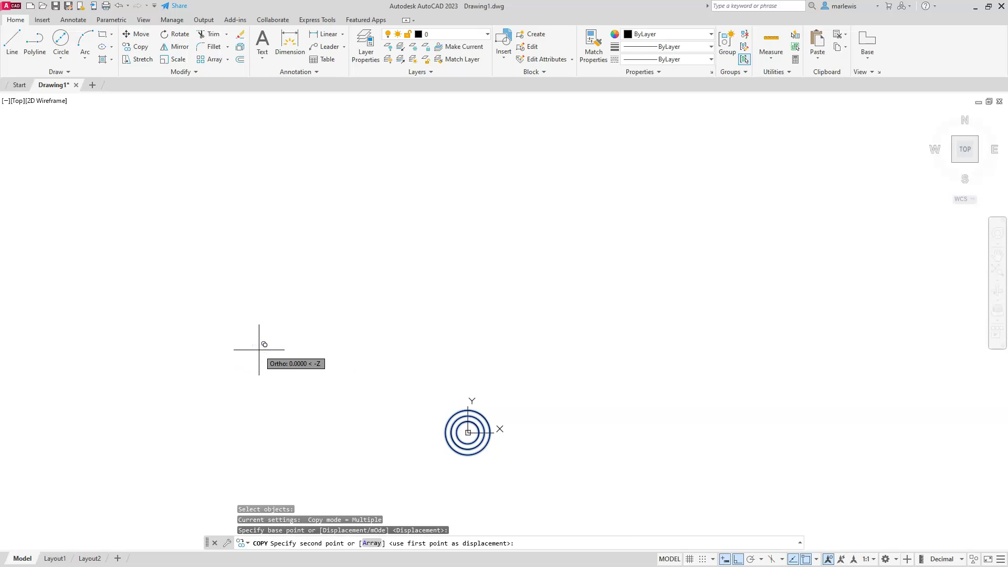
text(32.5)
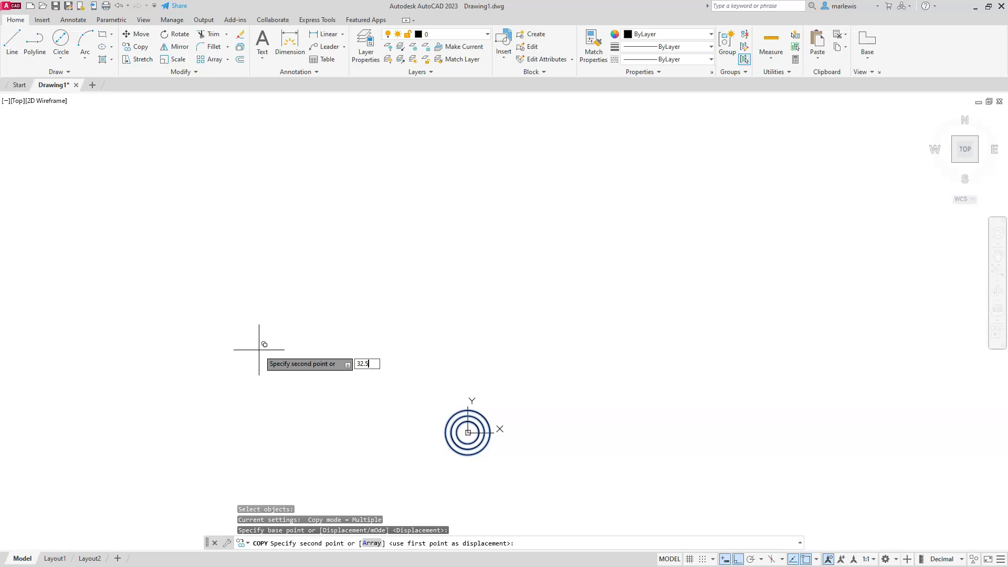
key(Tab)
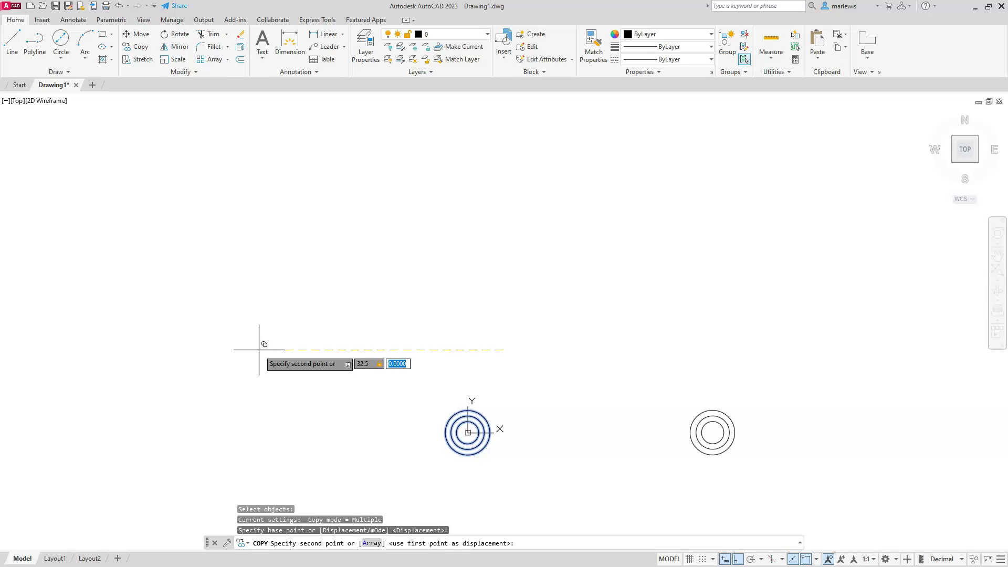
text(65)
key(Return)
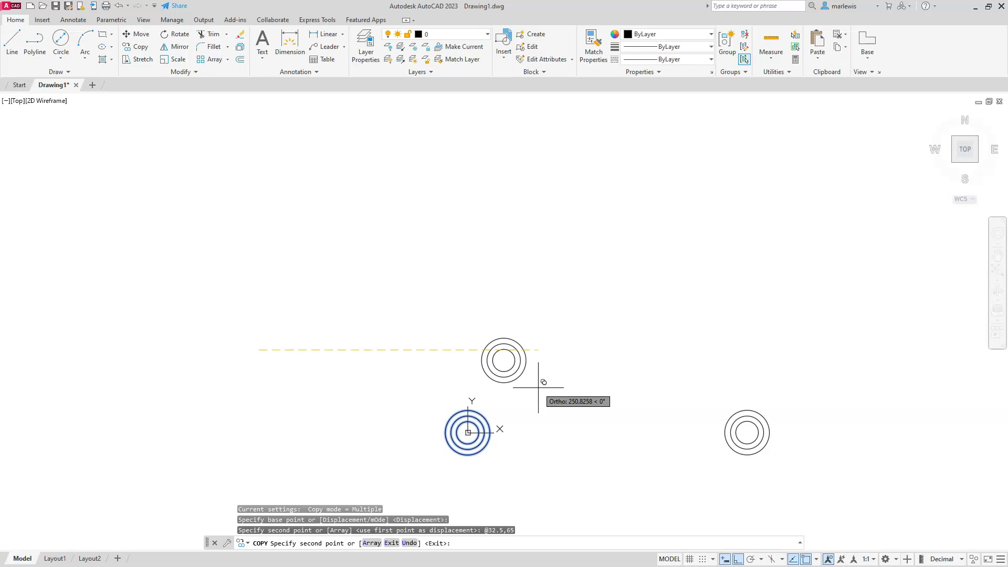
key(Escape)
key(Escape)
key(Escape)
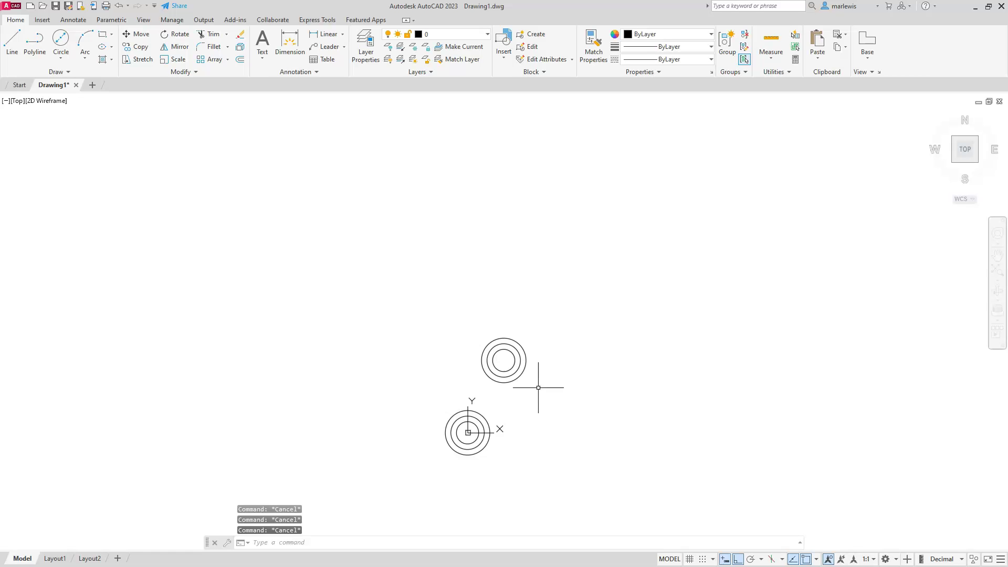
Step: Mirror the upper-right circle set about a vertical line through the origin set, keeping the originals
scroll(444, 365, up, 4)
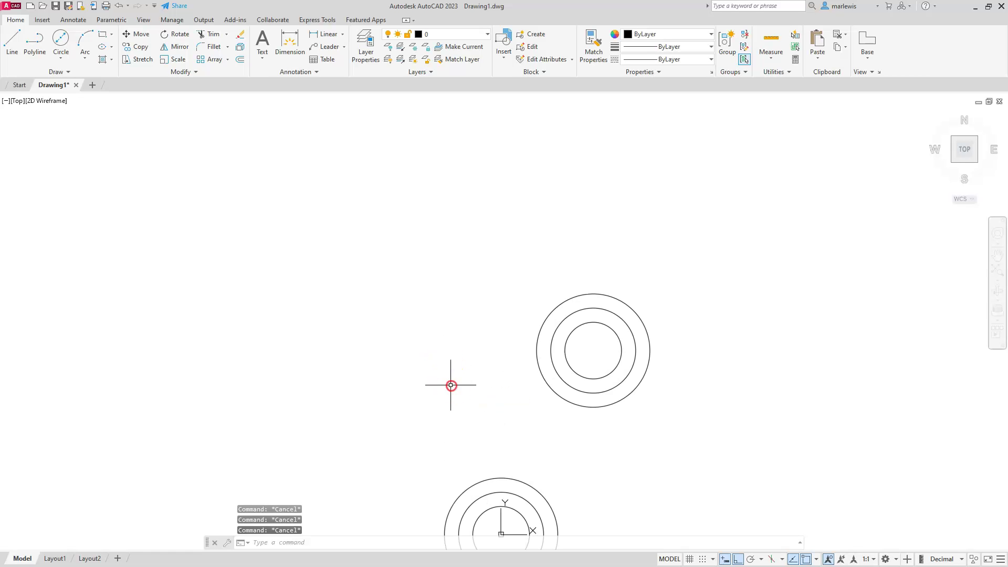
middle_drag(450, 386, 578, 298)
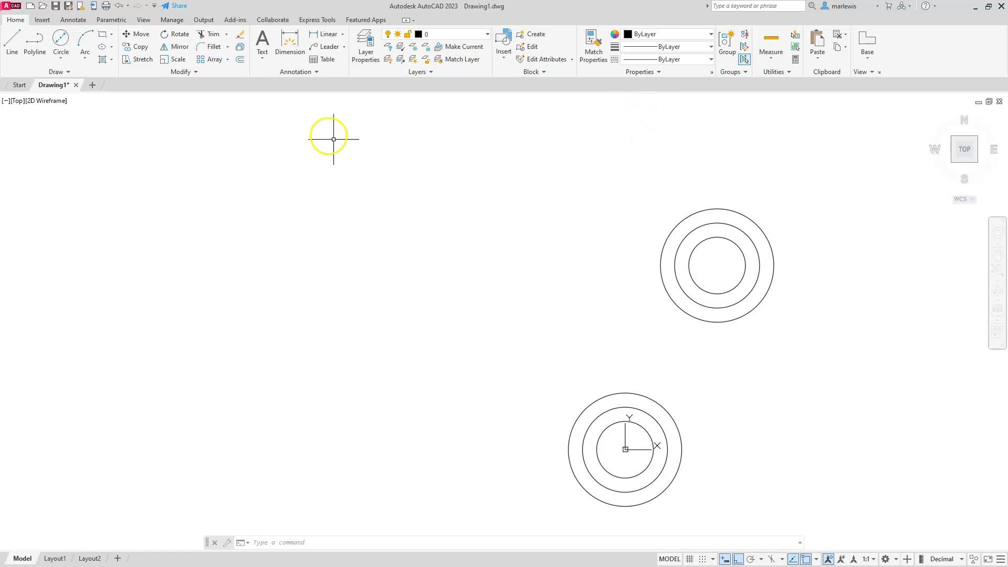
click(169, 48)
click(596, 168)
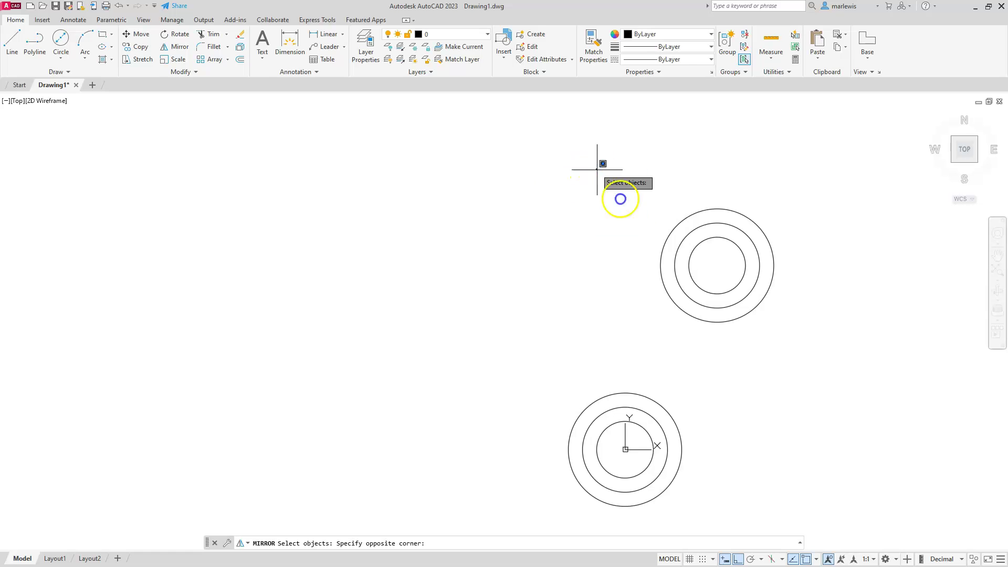
click(799, 358)
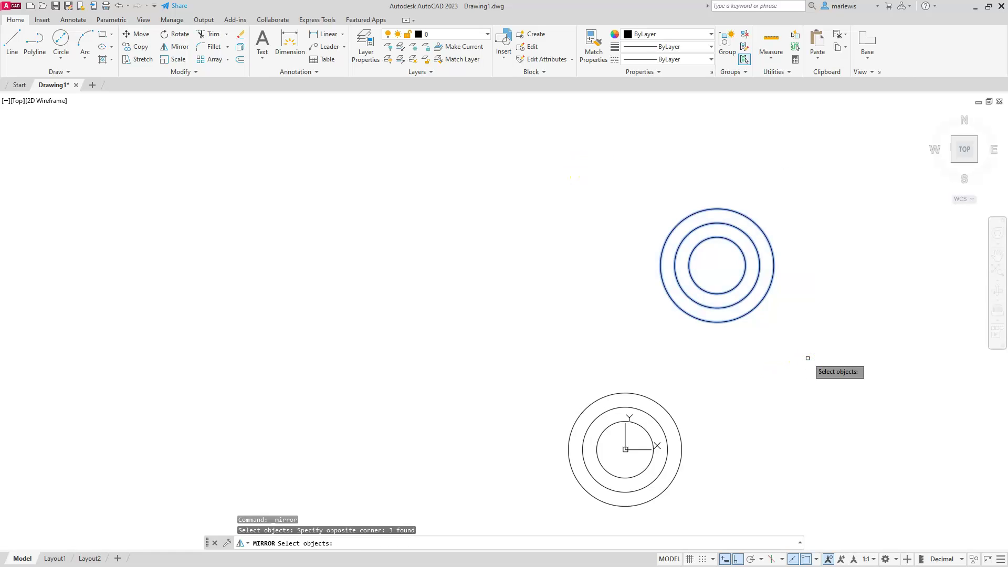
key(Return)
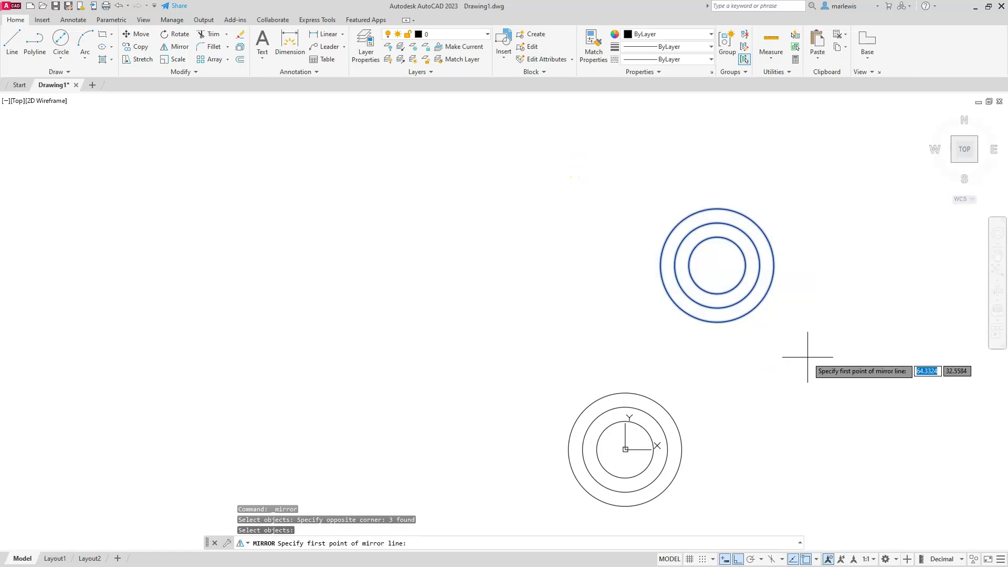
click(625, 393)
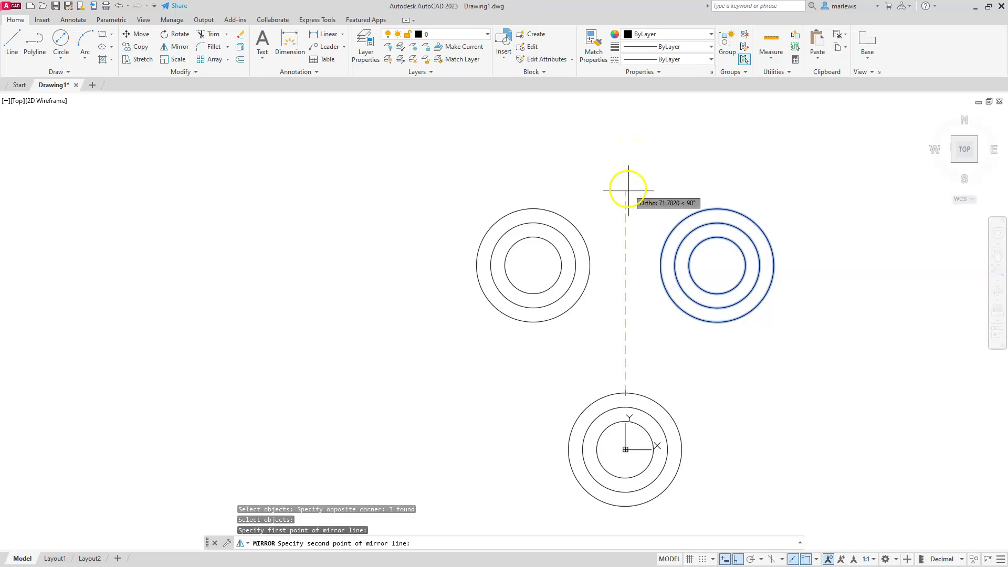
click(627, 162)
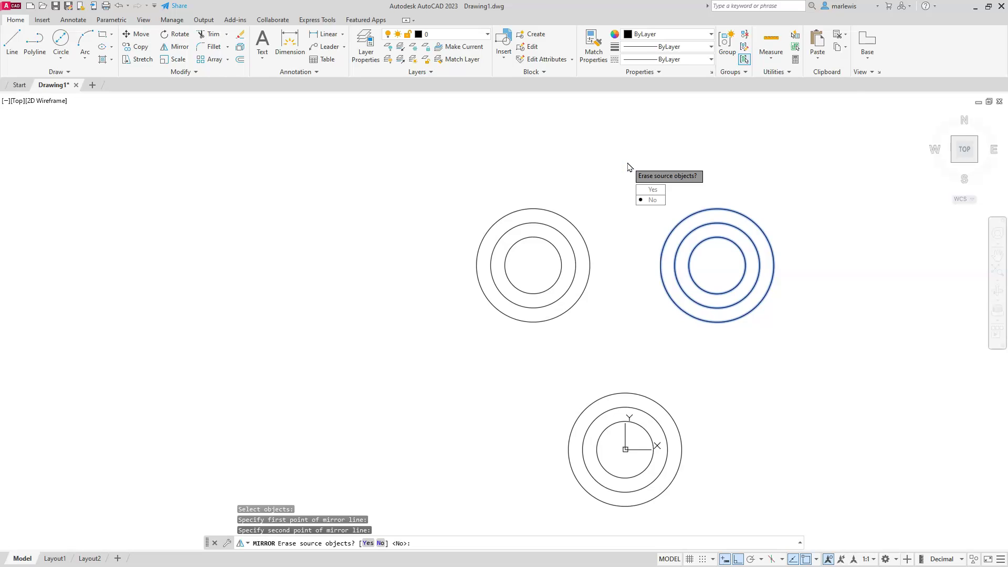
key(Return)
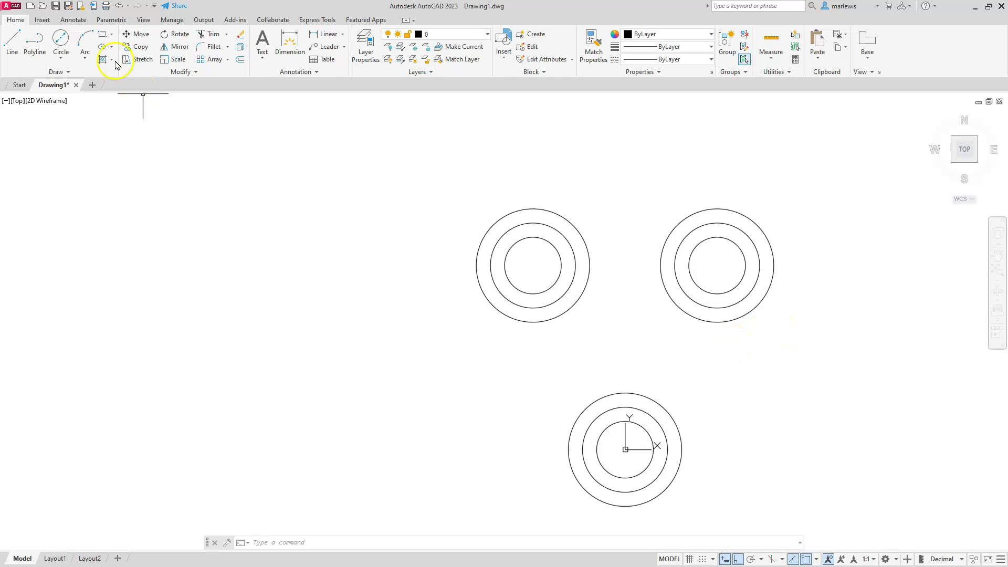
Step: Draw a line tangent to the bottom outer circle and the upper-right outer circle
click(12, 41)
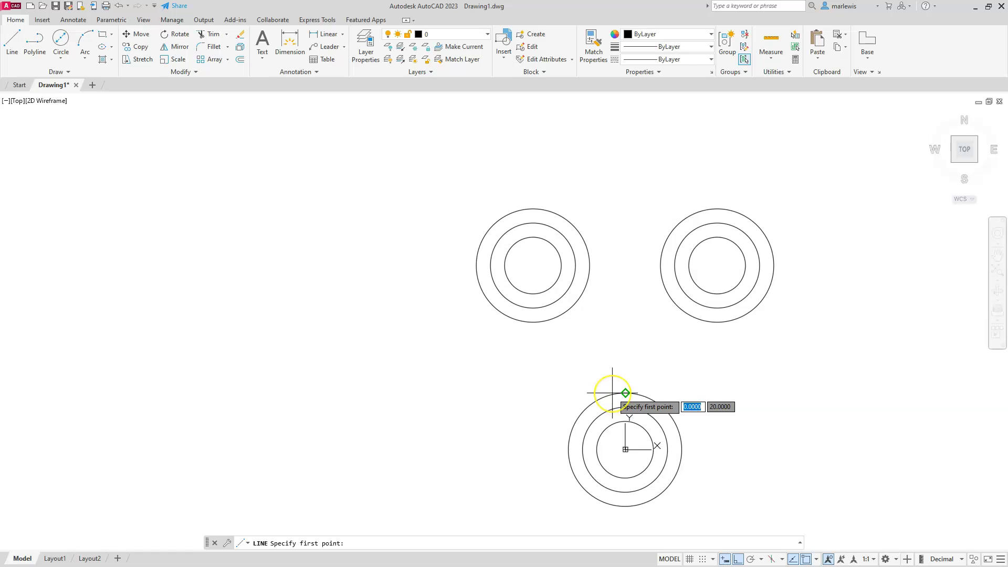
key(F8)
shift+right_click(608, 351)
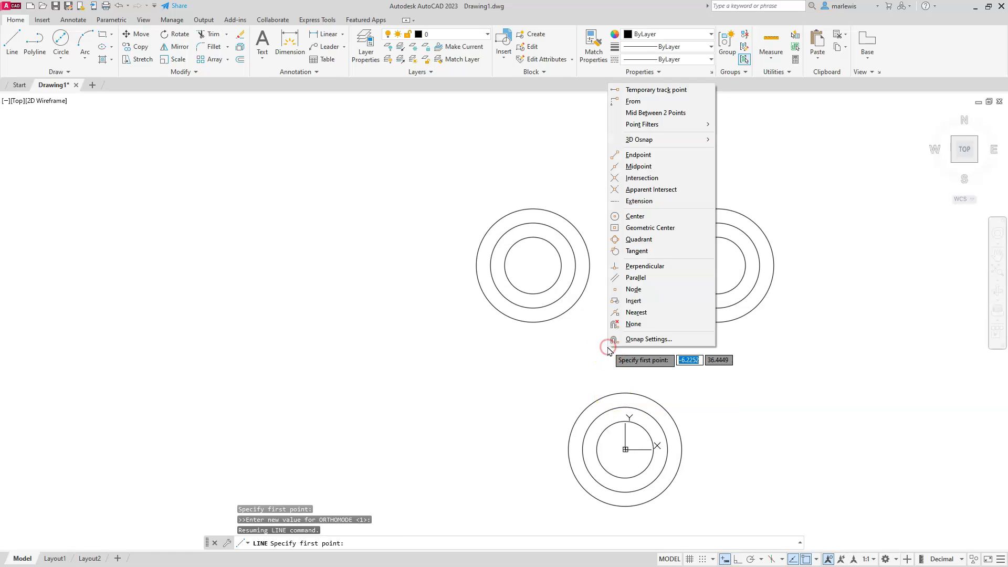
click(637, 251)
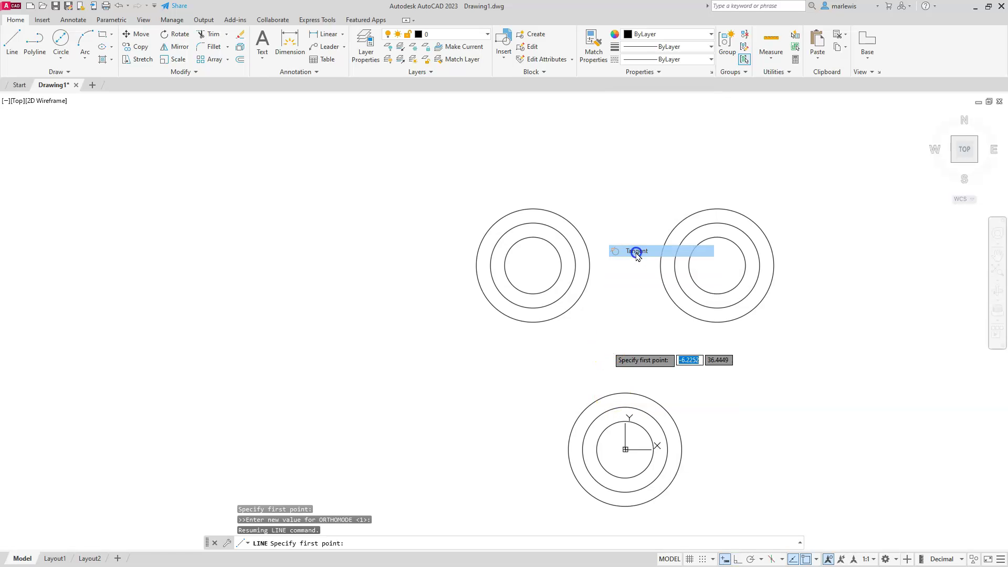
click(678, 469)
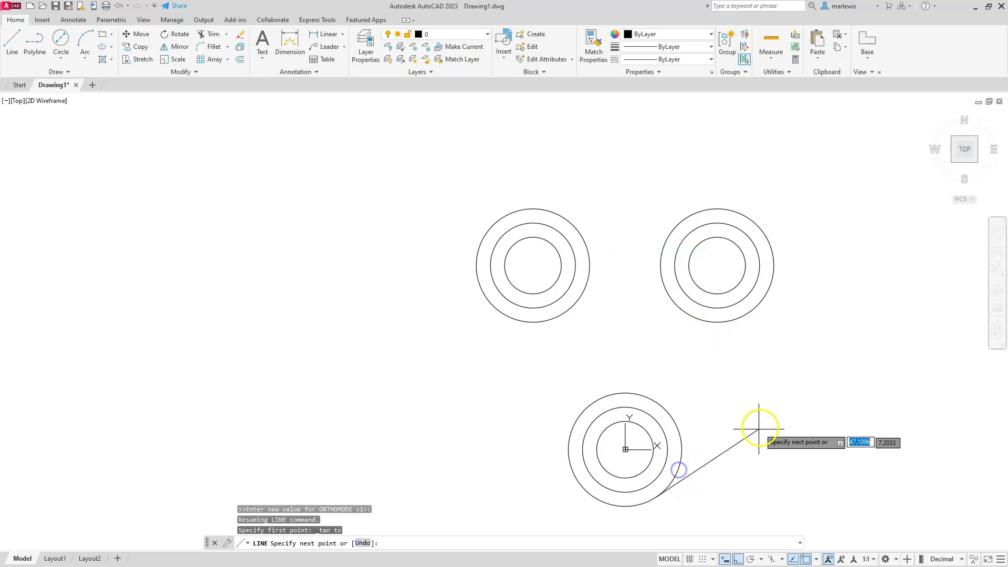
shift+right_click(771, 403)
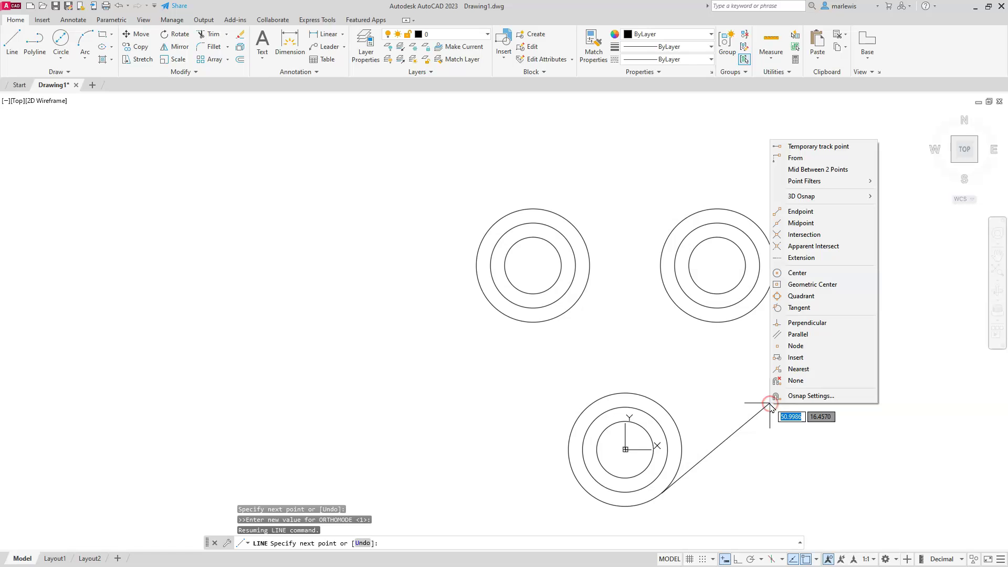
click(804, 311)
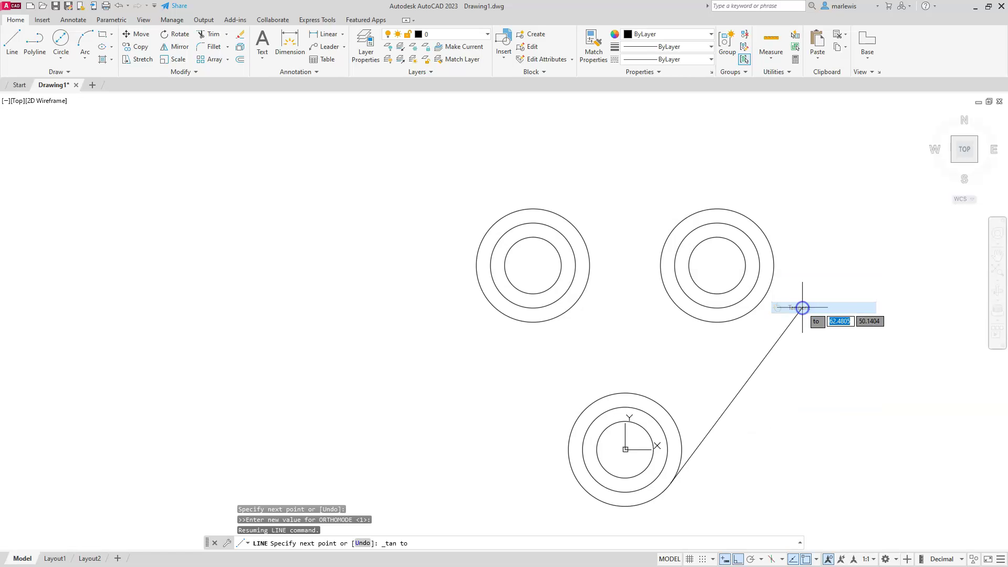
click(774, 282)
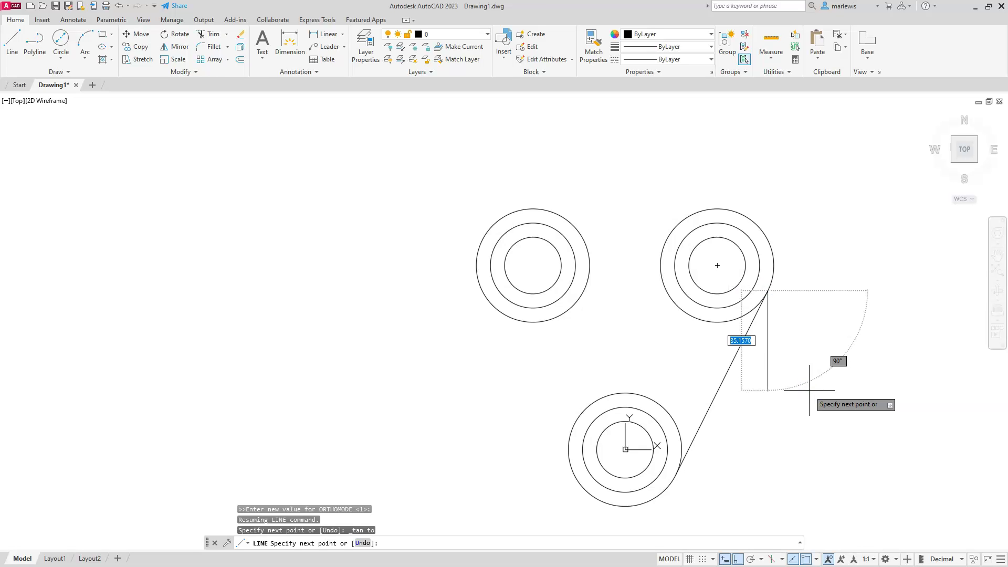
key(Escape)
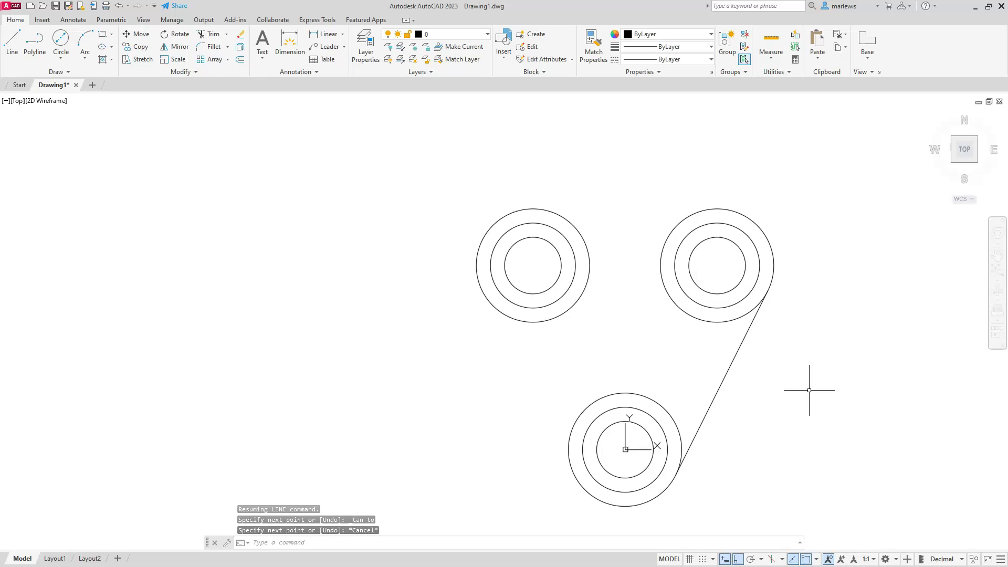
Step: Start a line with Ortho off, then cancel that attempt
text(l)
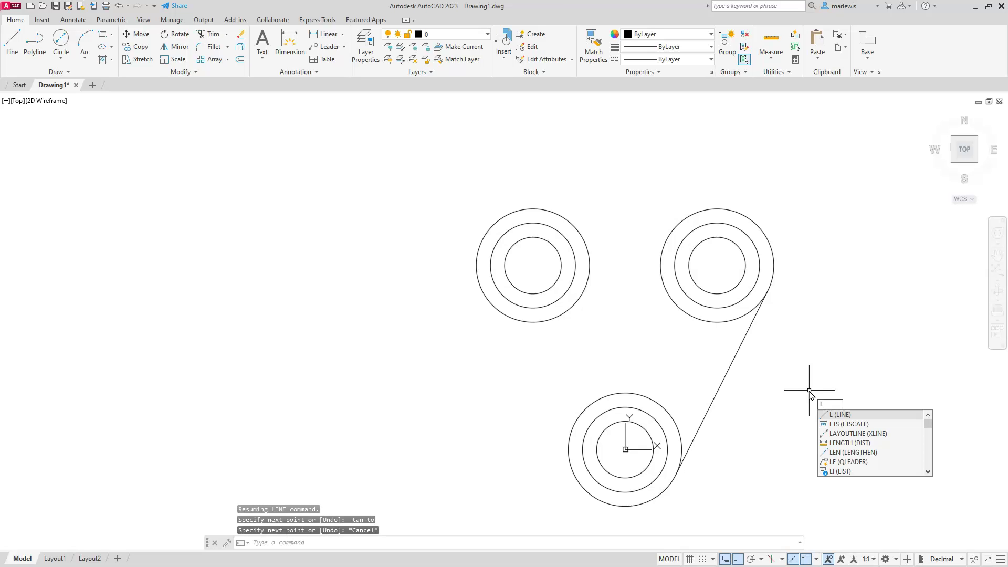
key(Return)
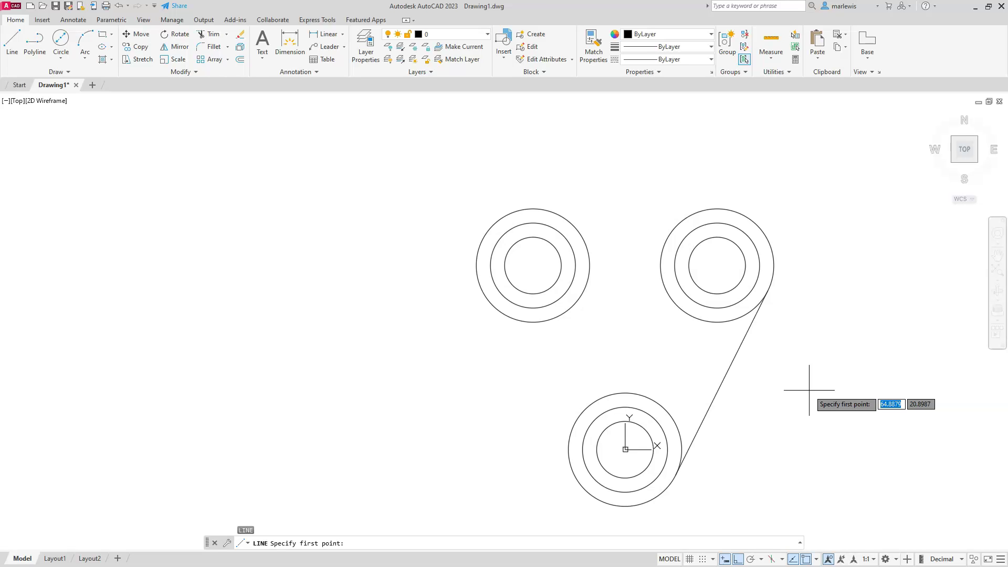
key(F8)
shift+right_click(493, 410)
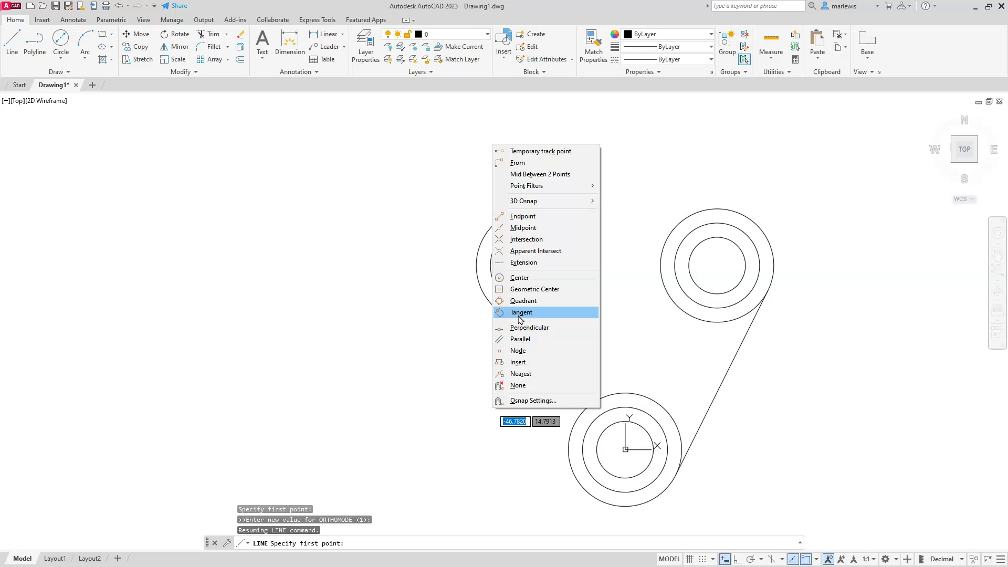
key(Escape)
key(Escape)
key(Escape)
key(Escape)
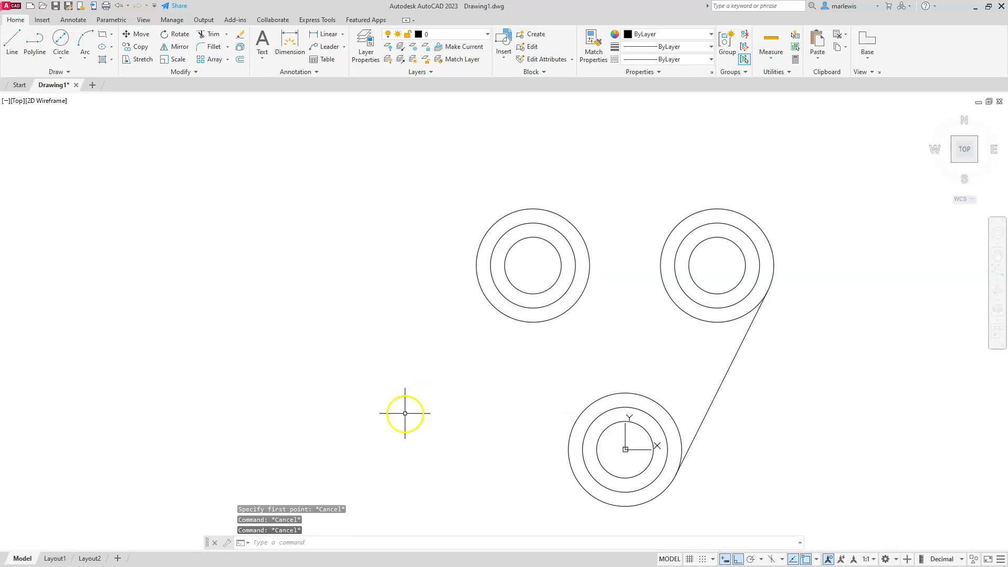
Step: Draw a line with TAN snaps from the bottom outer circle to the upper-left outer circle
text(l)
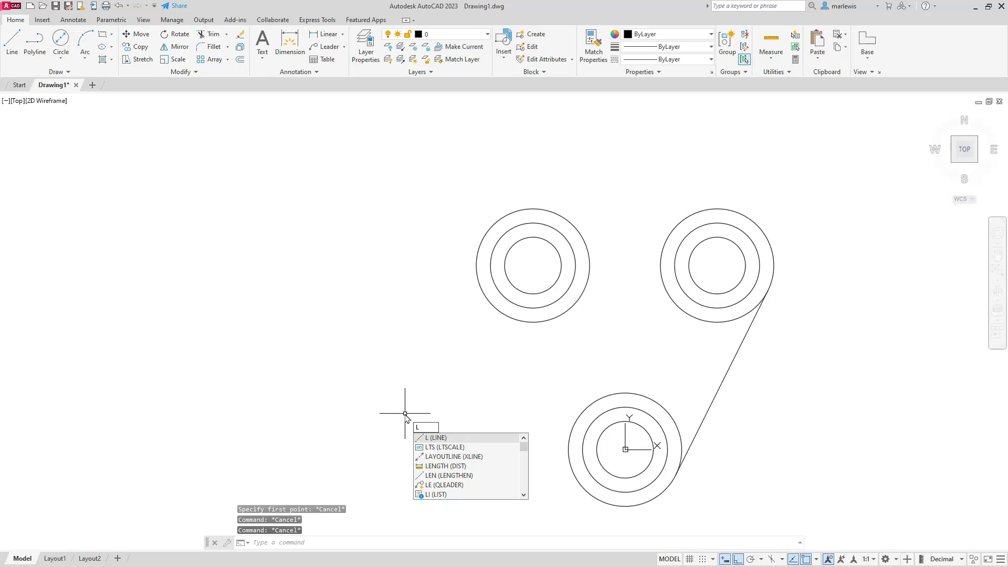
key(Return)
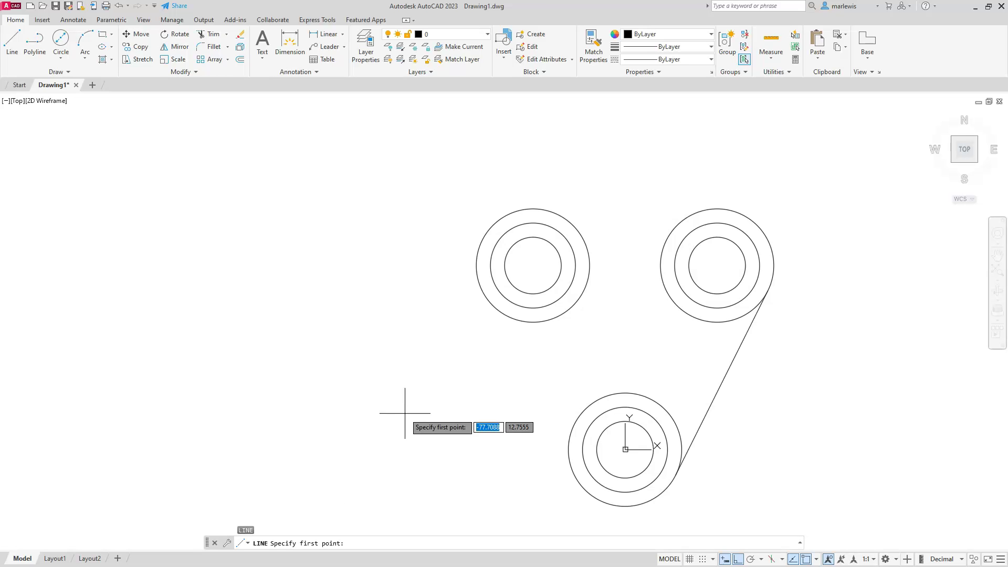
text(TAN)
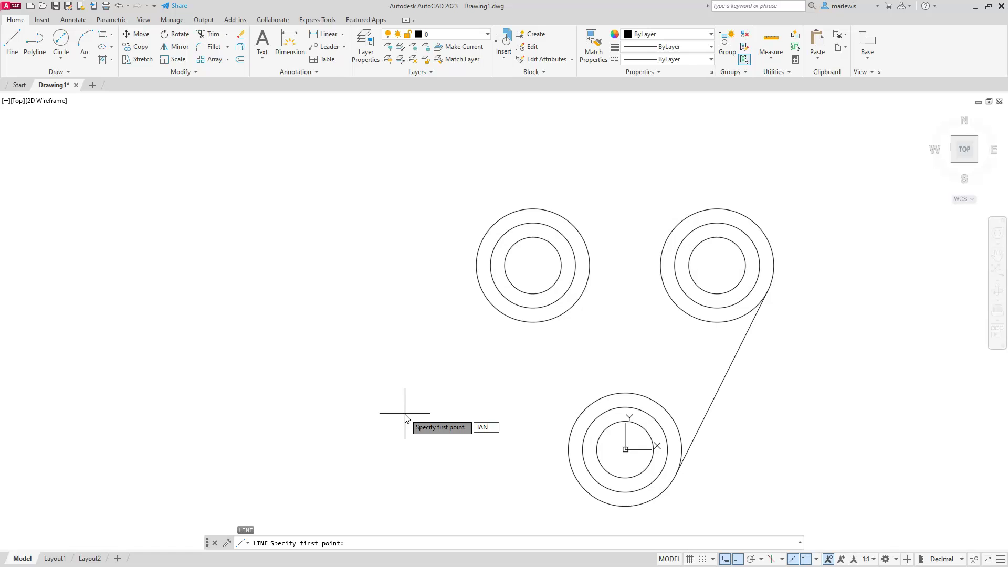
key(Return)
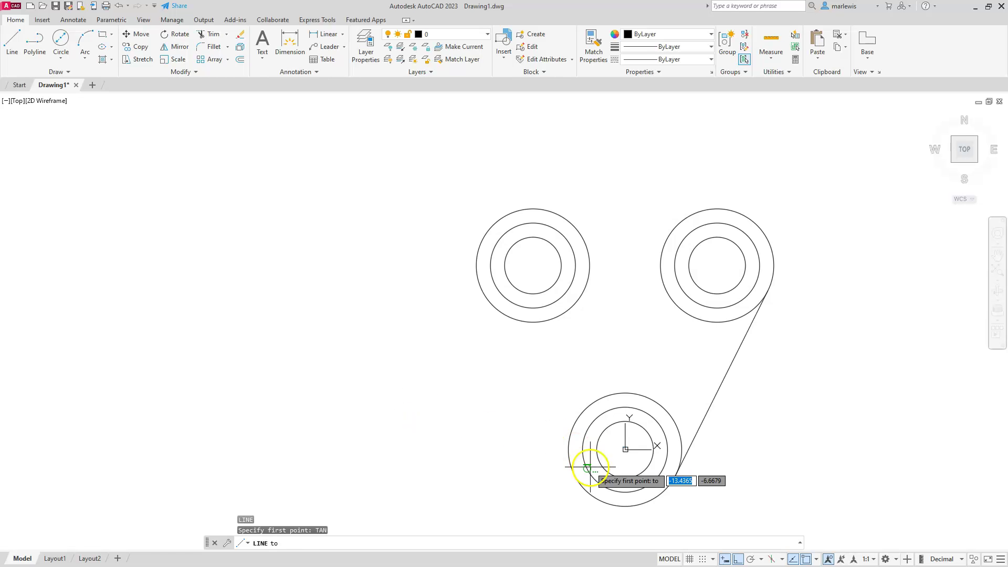
click(568, 449)
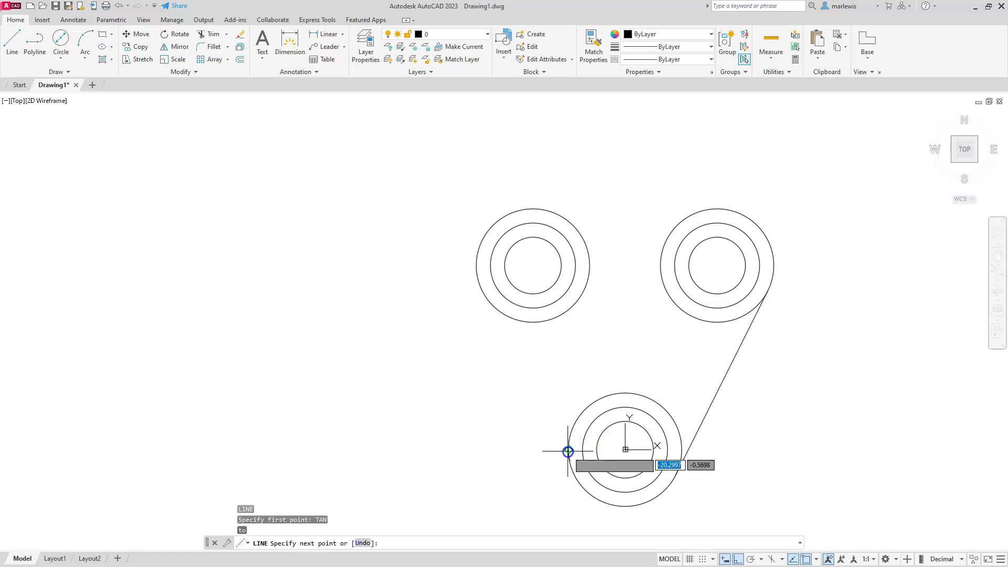
text(TAN)
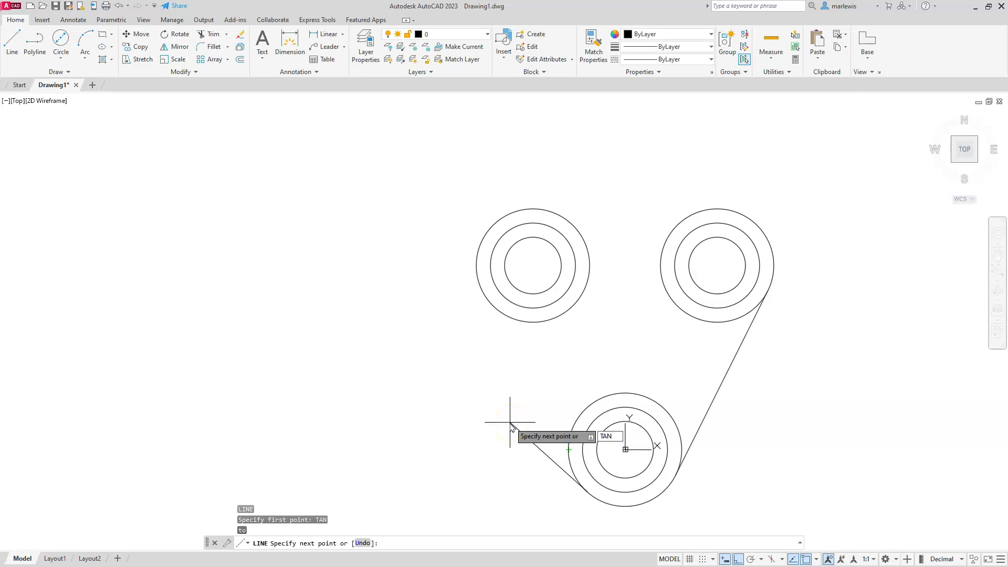
key(Return)
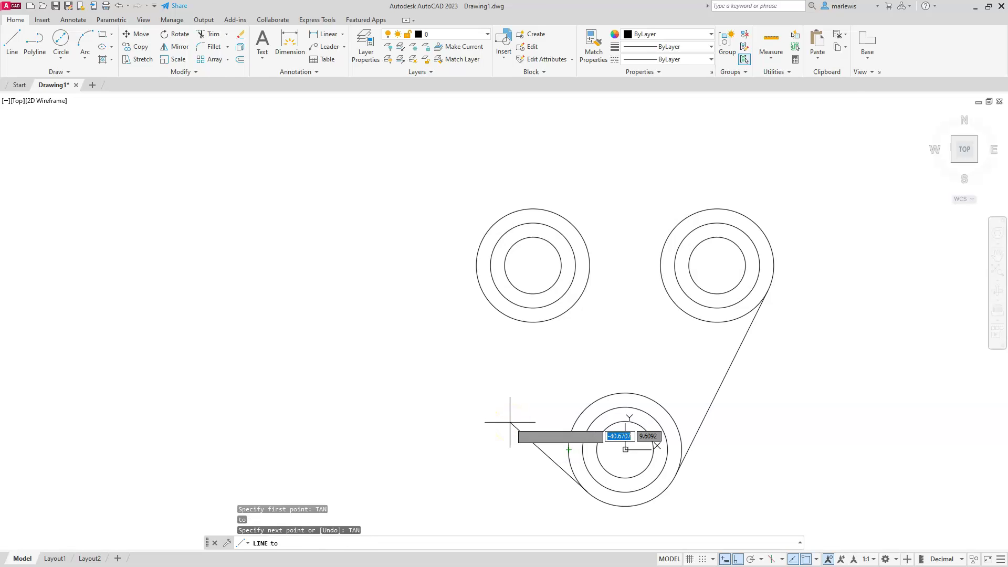
click(482, 288)
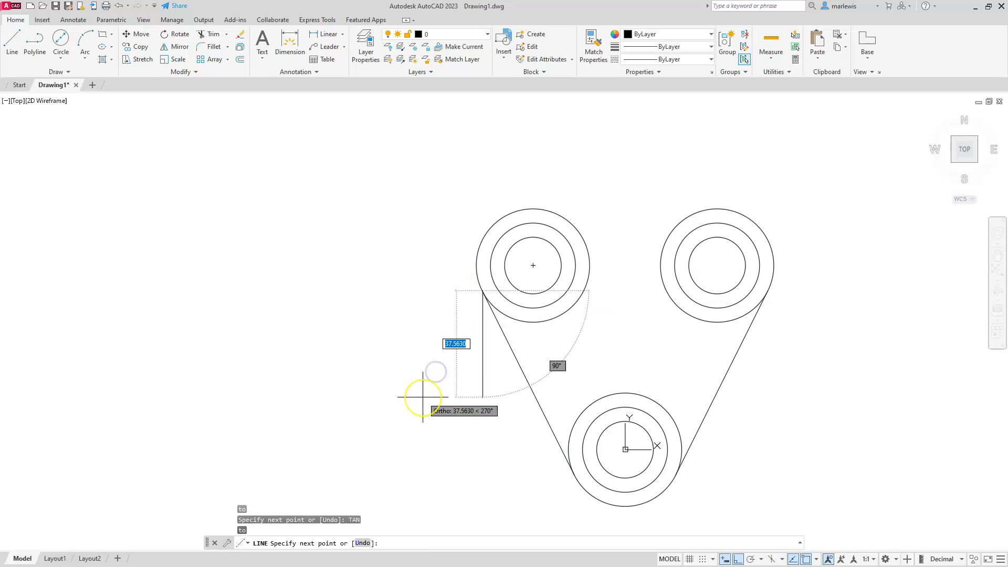
key(Escape)
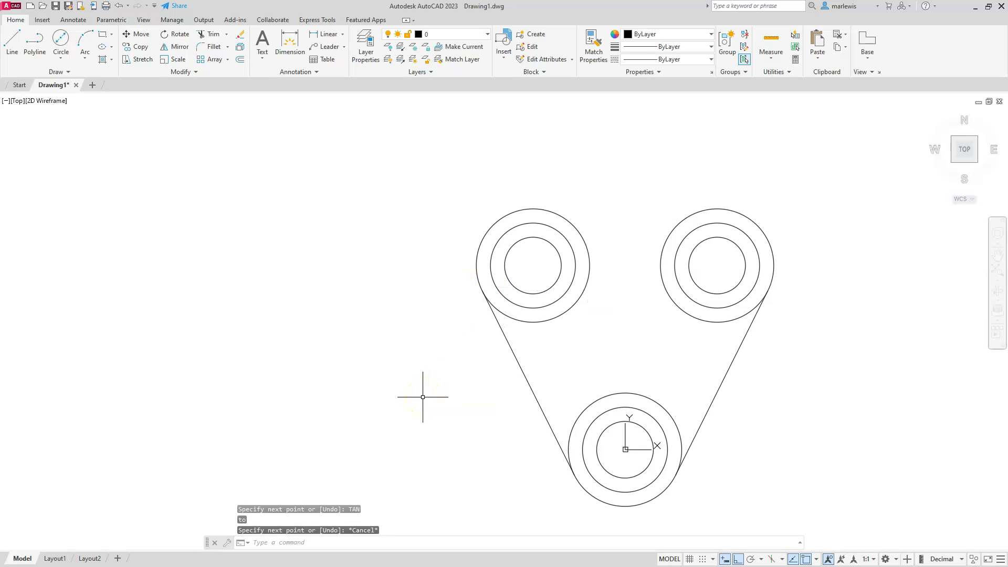
Step: Draw a line joining the top quadrants of the upper-left and upper-right outer circles
click(816, 559)
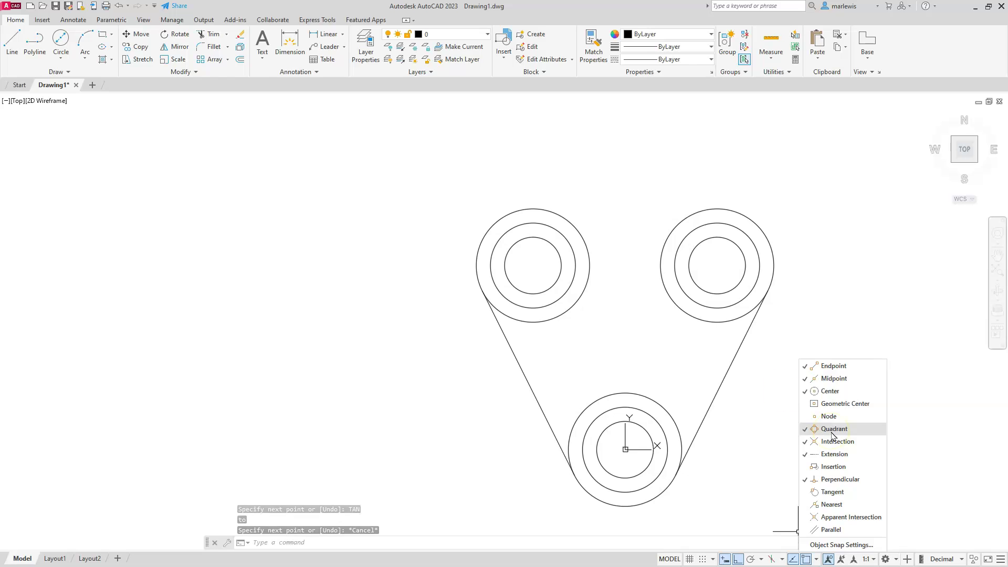
click(679, 181)
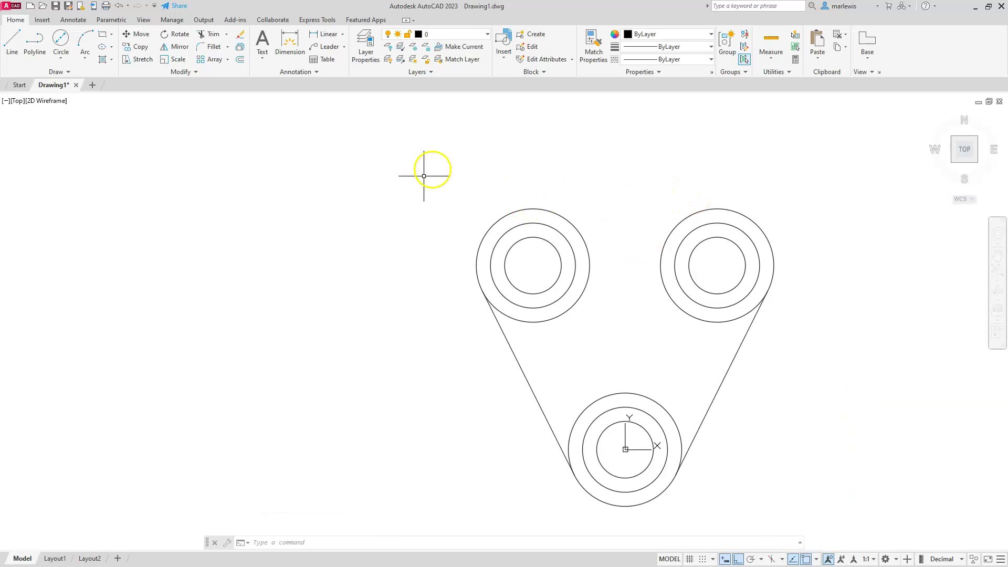
click(13, 41)
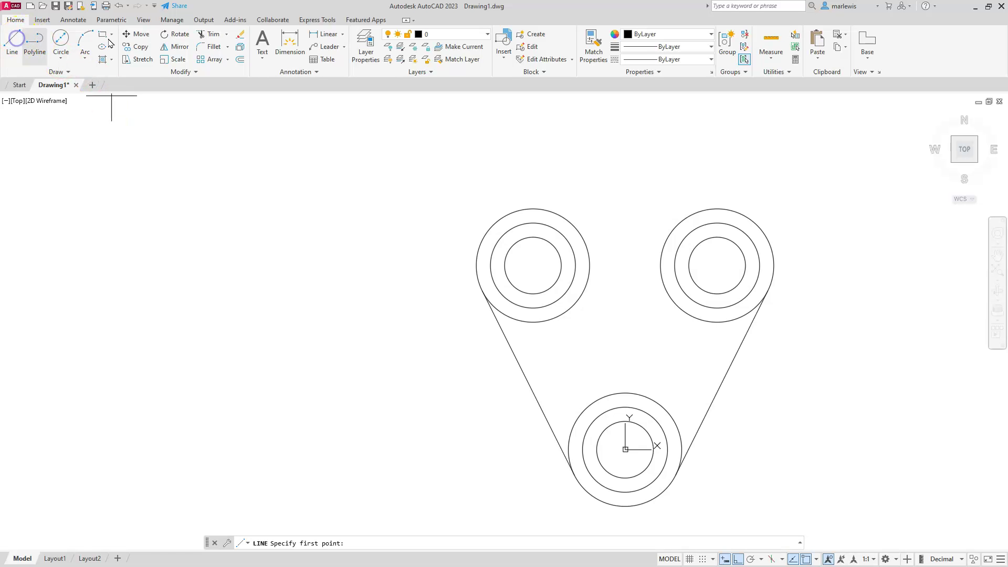
click(533, 211)
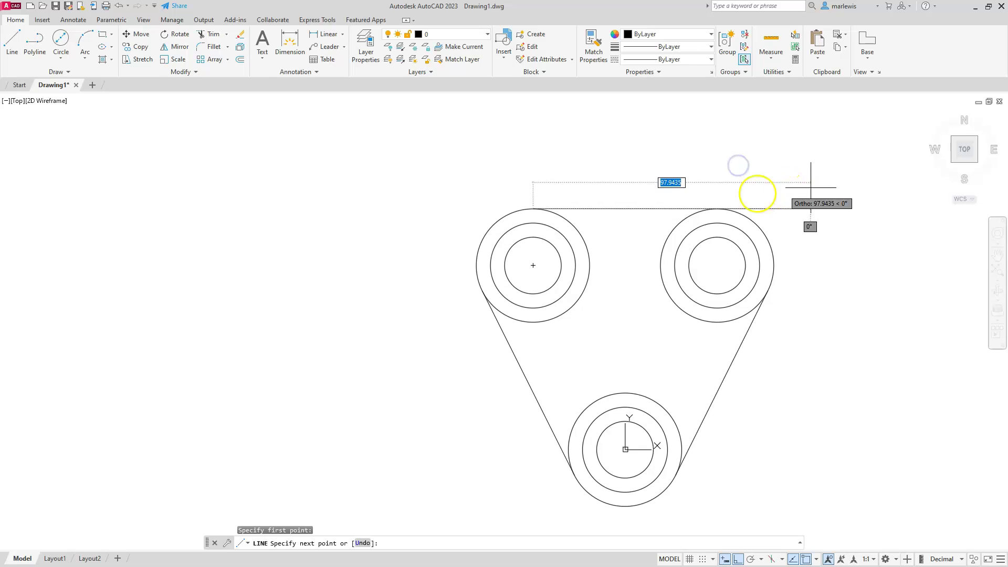
click(718, 208)
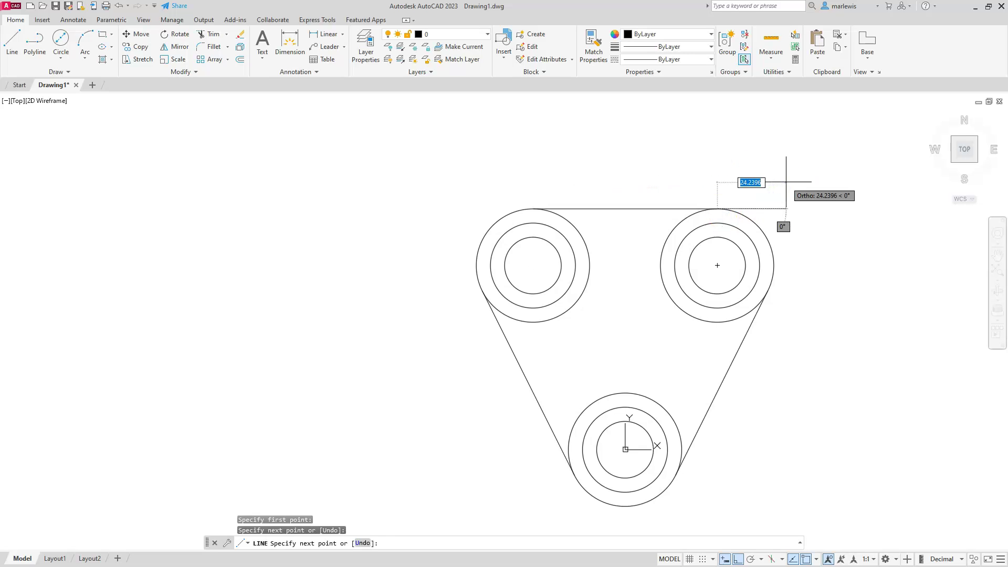
key(Escape)
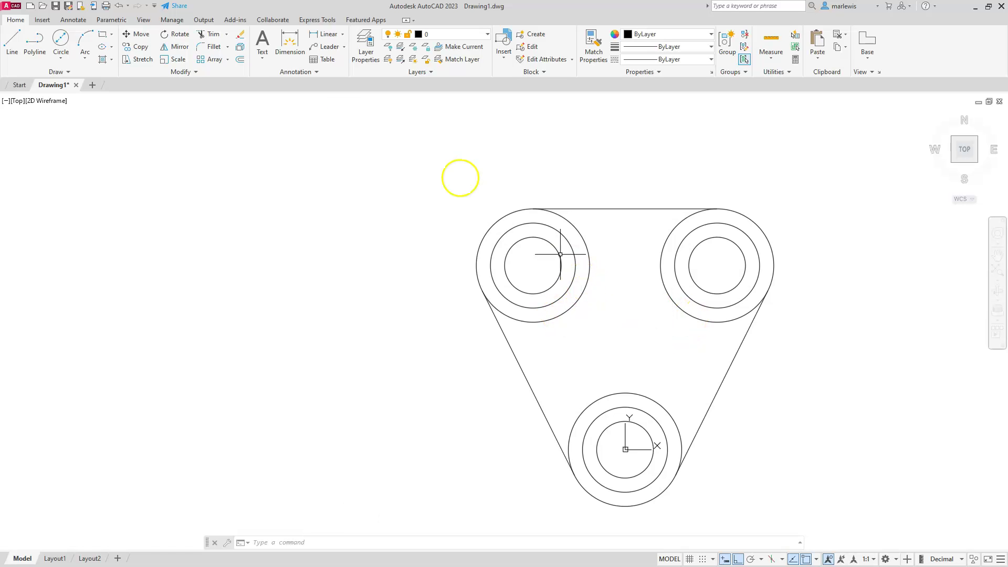
Step: Trim the inner arcs of the upper-left, upper-right and bottom outer circles
click(212, 36)
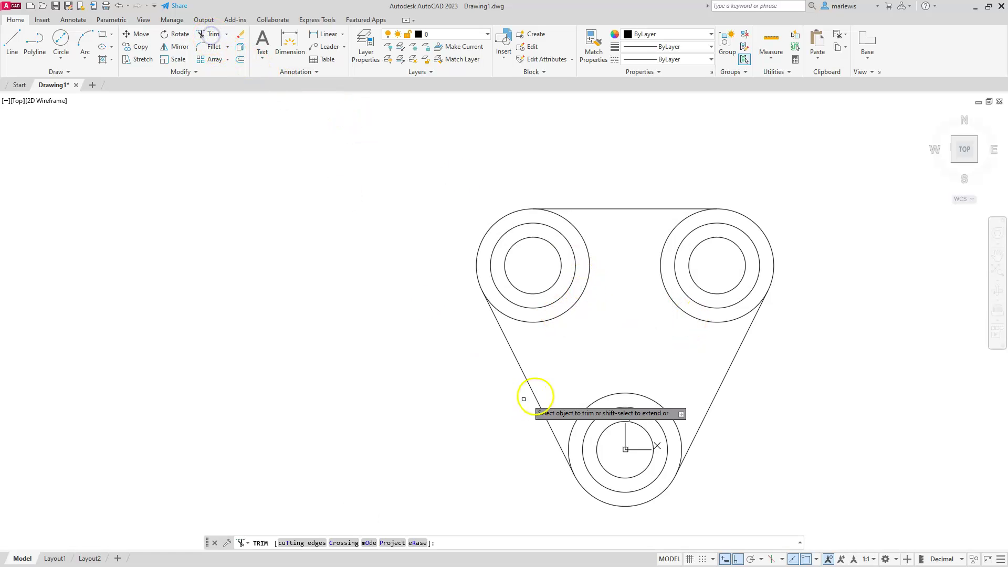
click(571, 307)
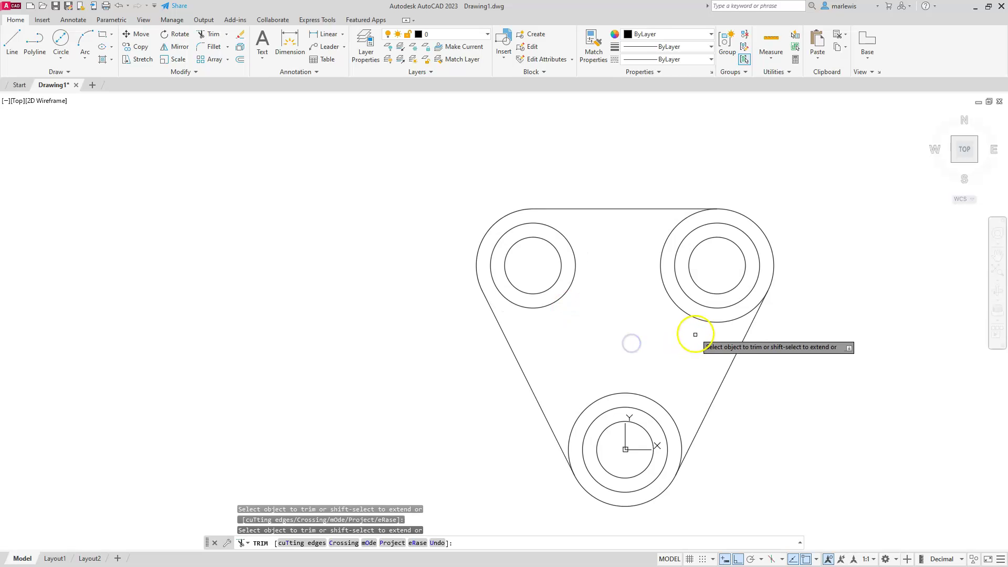
click(698, 320)
click(638, 395)
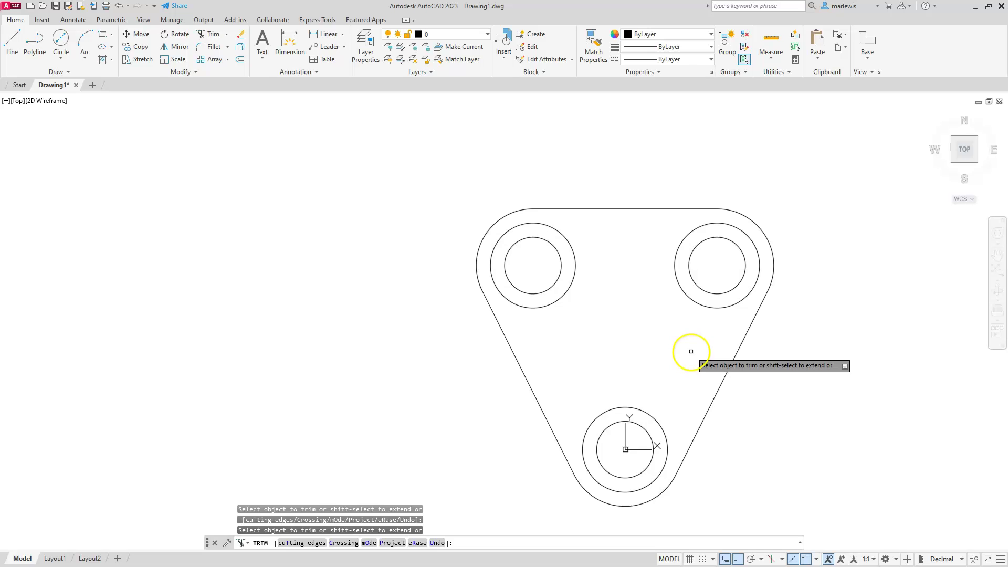
key(Escape)
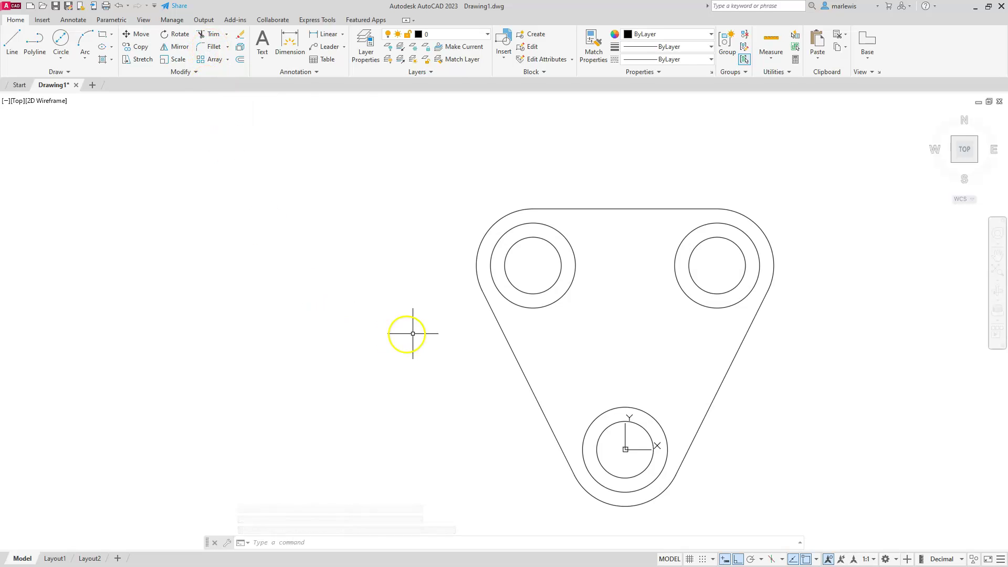
Step: Start FILLET with radius 30 in Multiple mode
text(f)
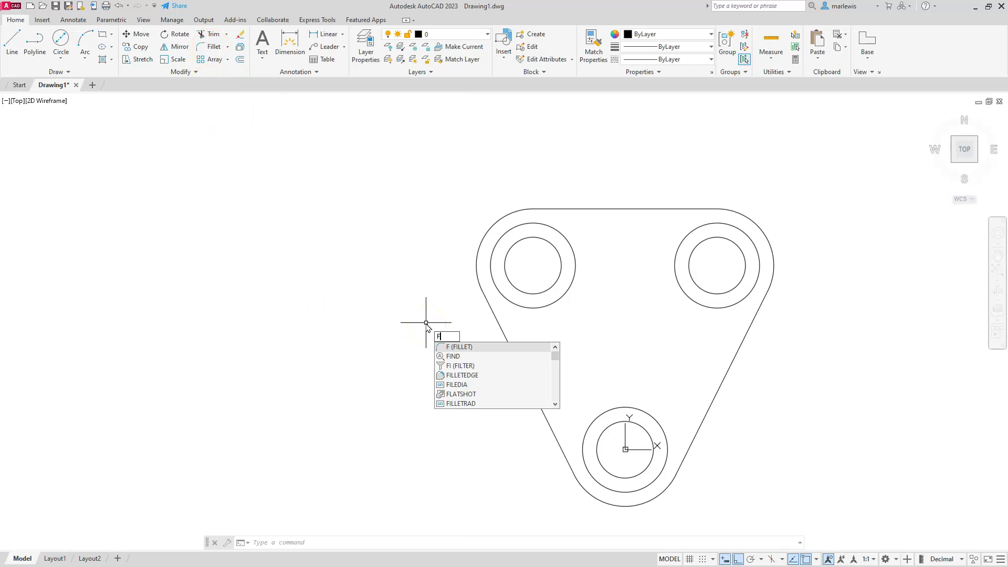
key(Return)
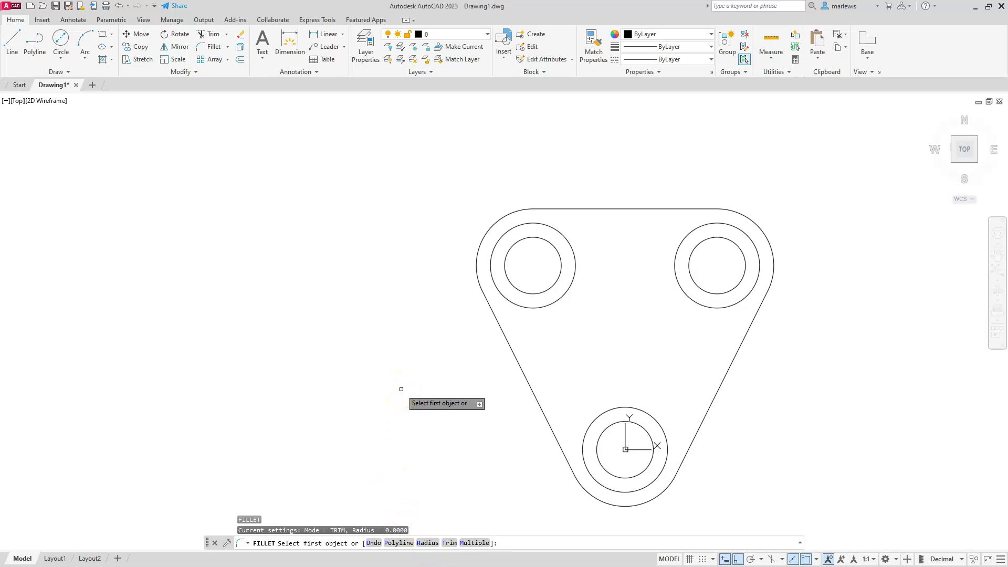
text(R)
key(Return)
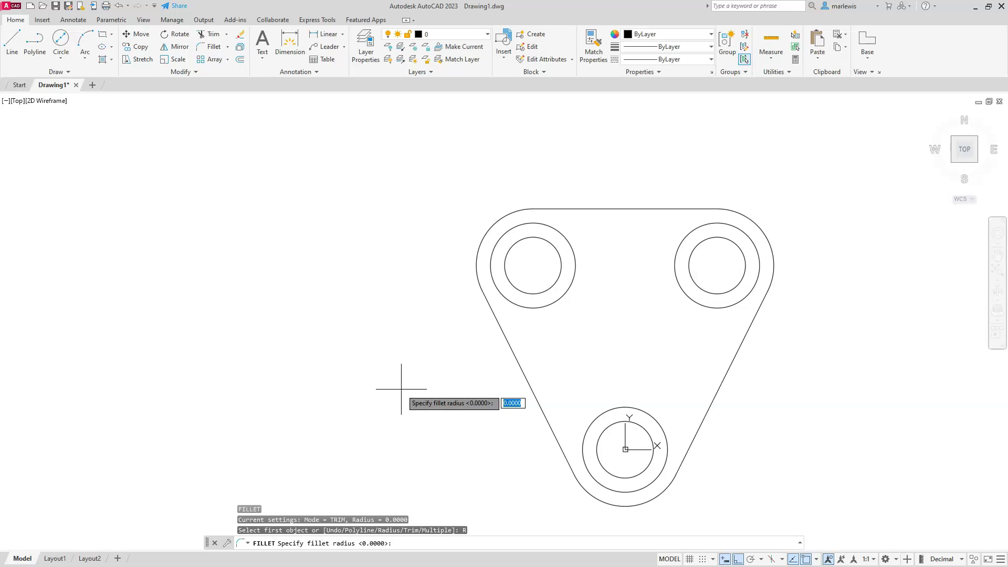
text(30)
key(Return)
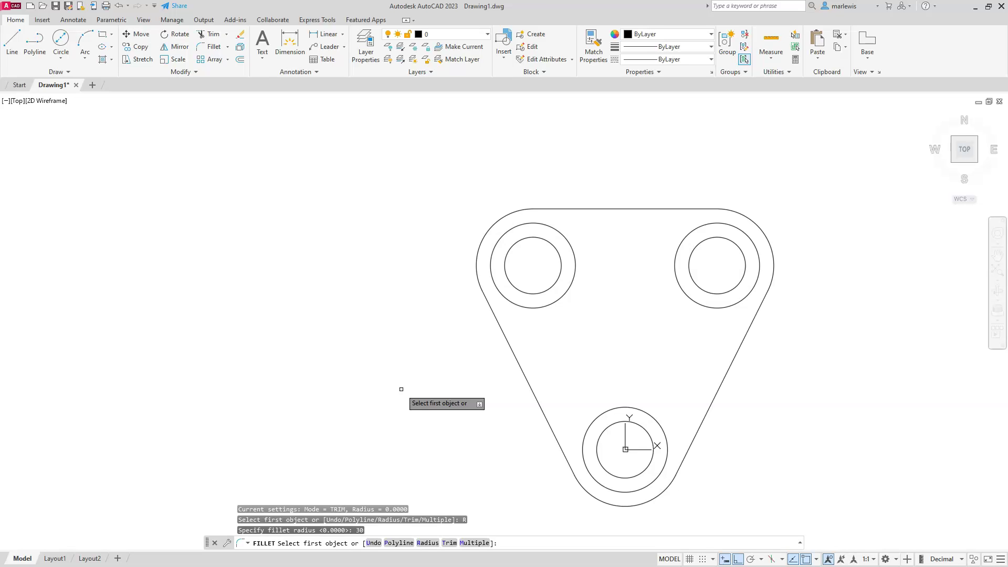
text(M)
key(Return)
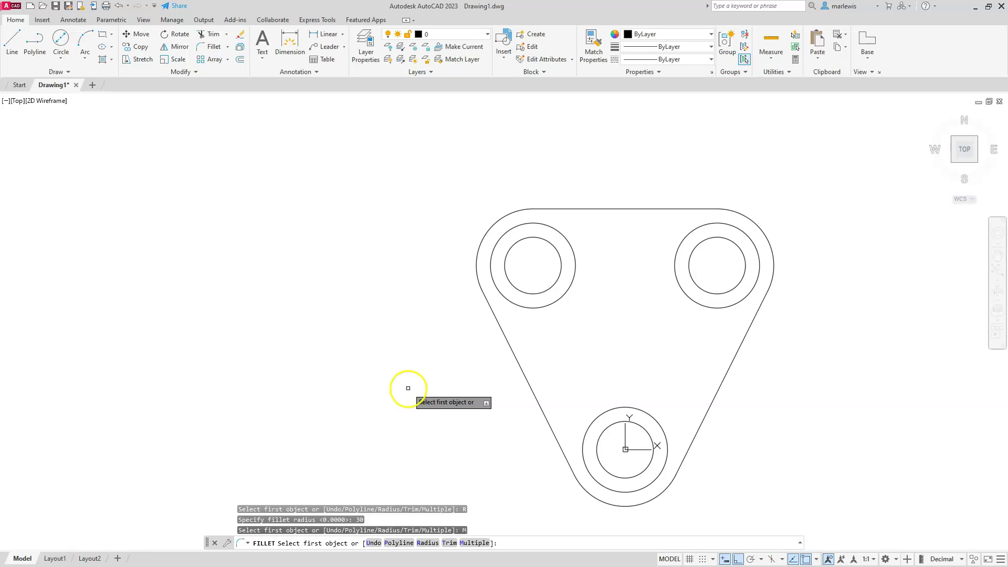
Step: Fillet the middle circles: upper-left to bottom, bottom to upper-right, upper-left to upper-right
click(535, 307)
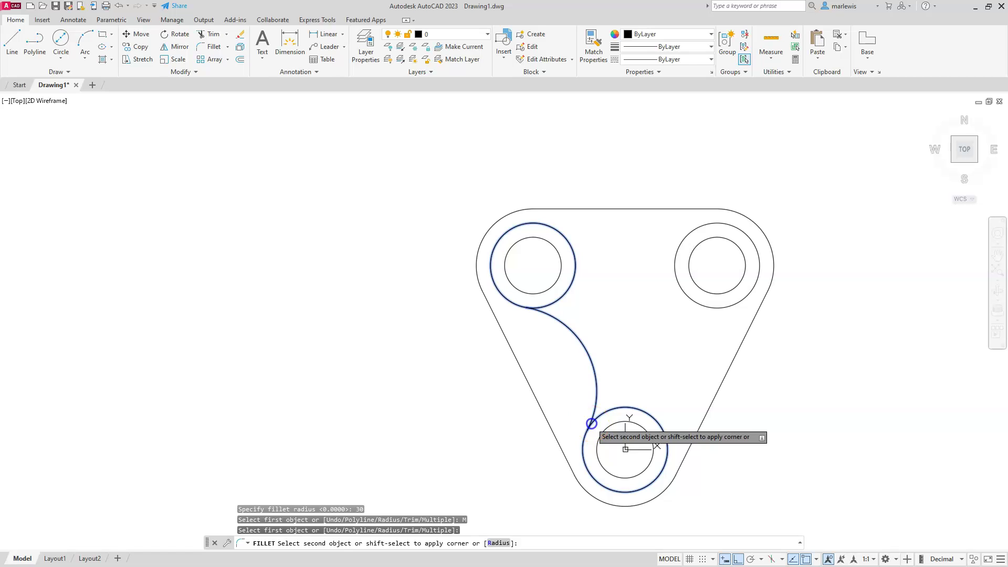
click(589, 420)
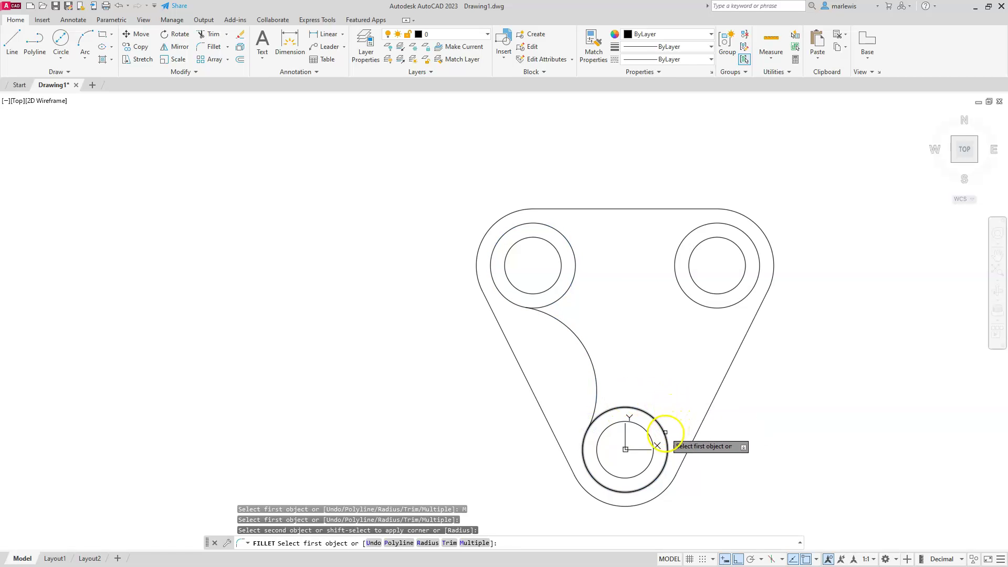
click(664, 432)
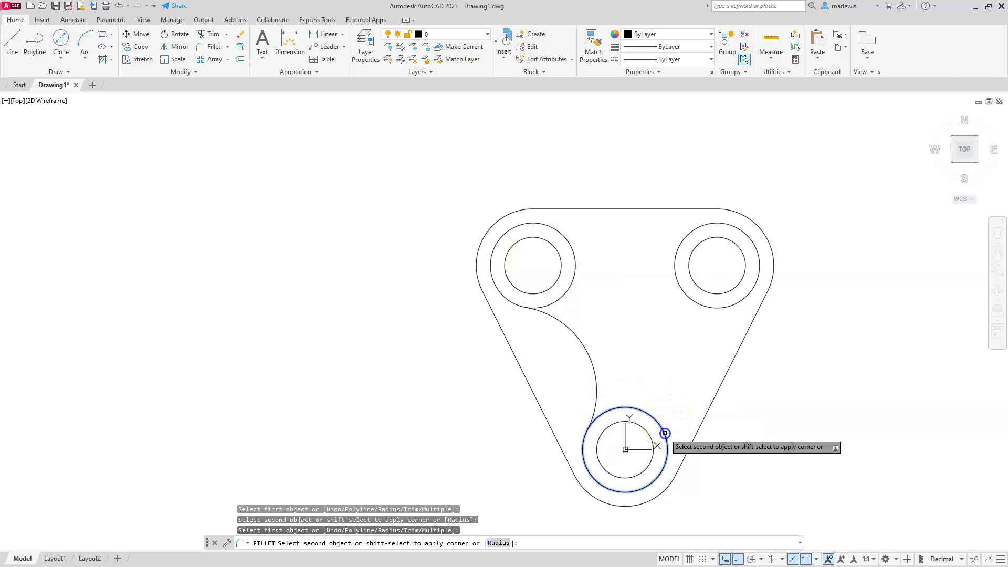
click(734, 305)
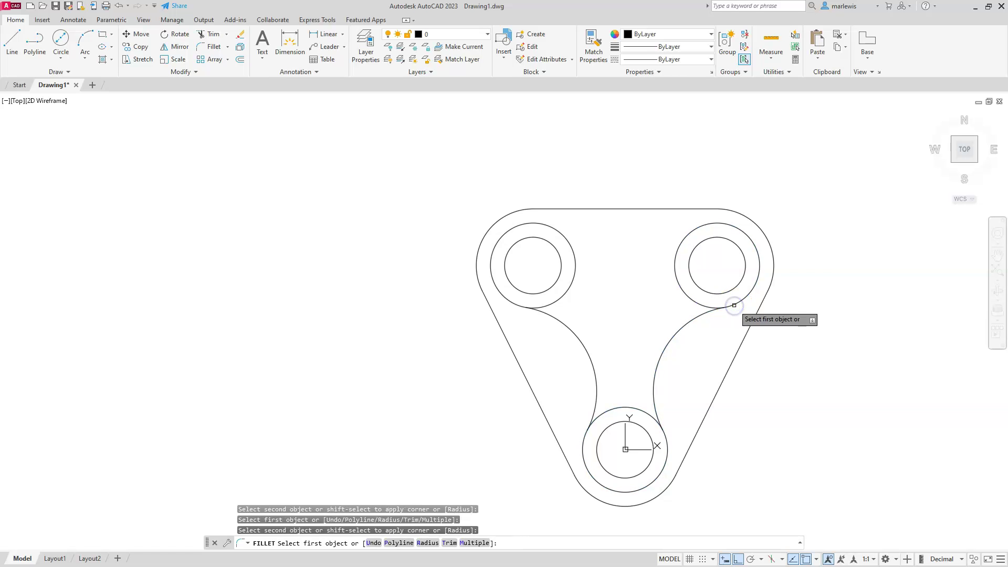
click(562, 233)
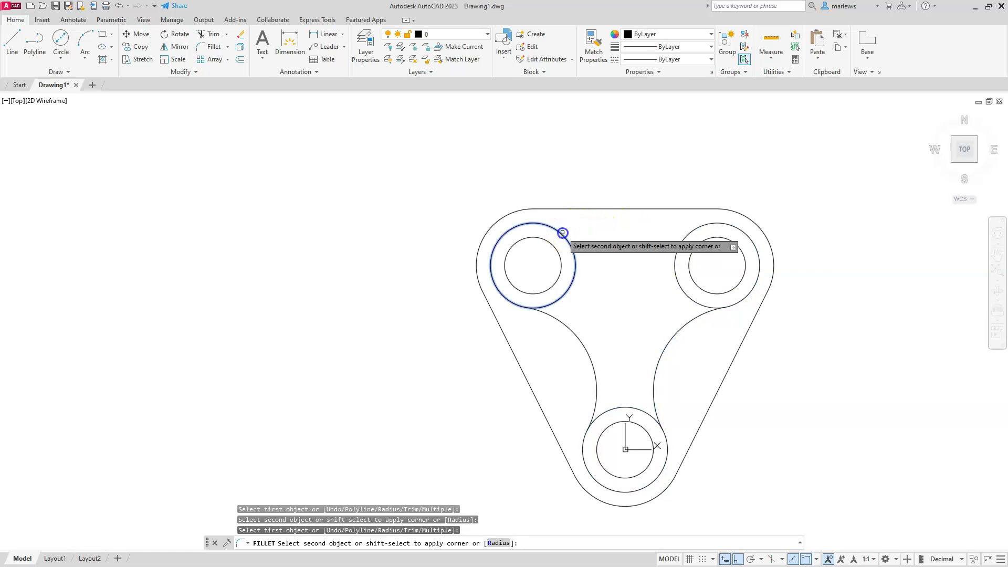
click(701, 227)
click(684, 239)
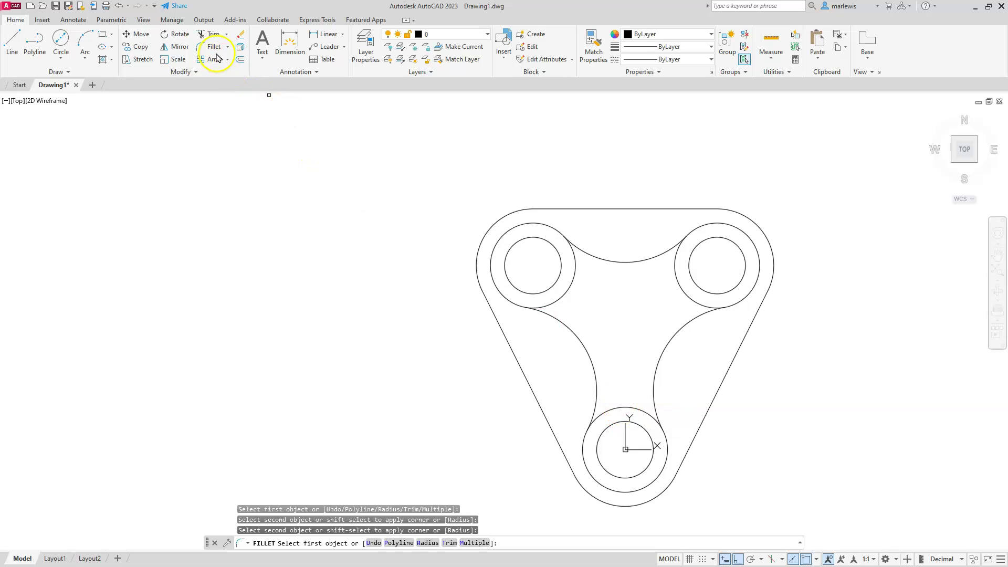
Step: Trim the inner arcs of the upper-left, upper-right and bottom radius-15 circles
click(210, 35)
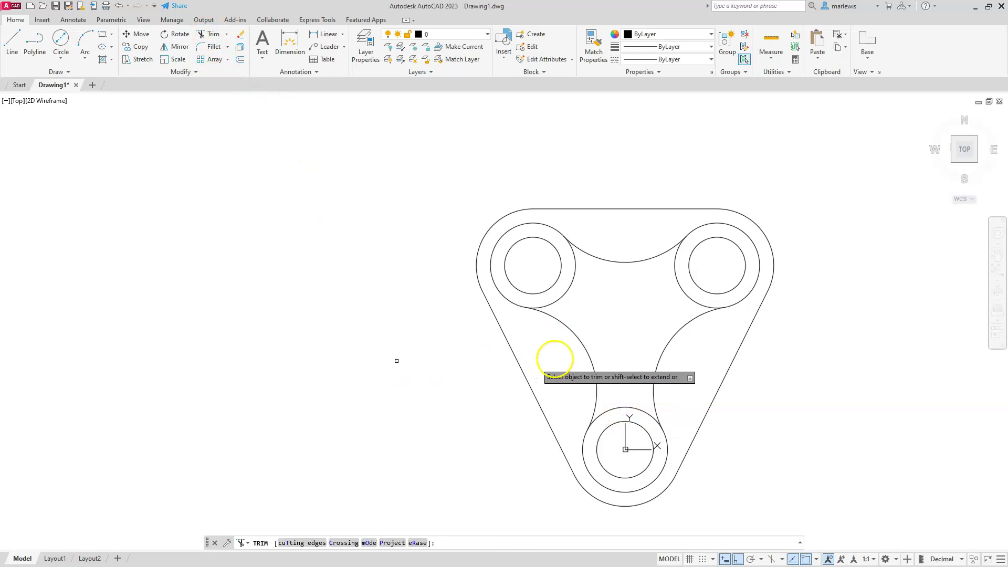
click(565, 293)
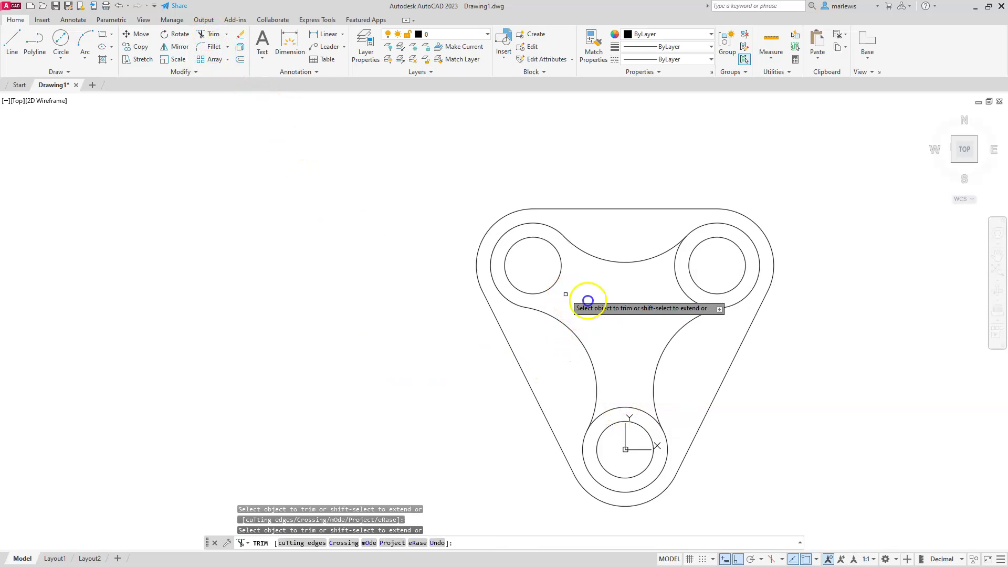
click(690, 297)
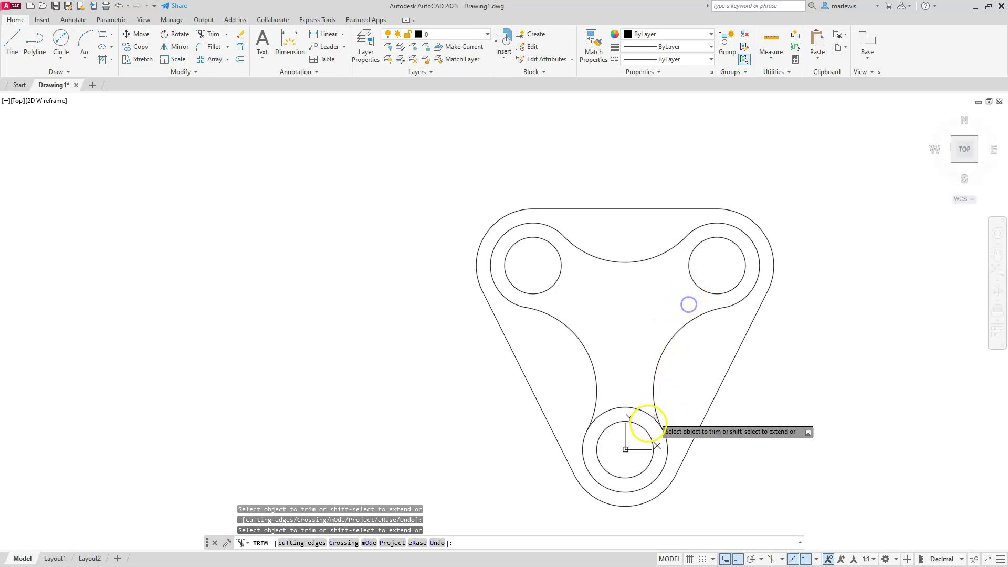
click(630, 409)
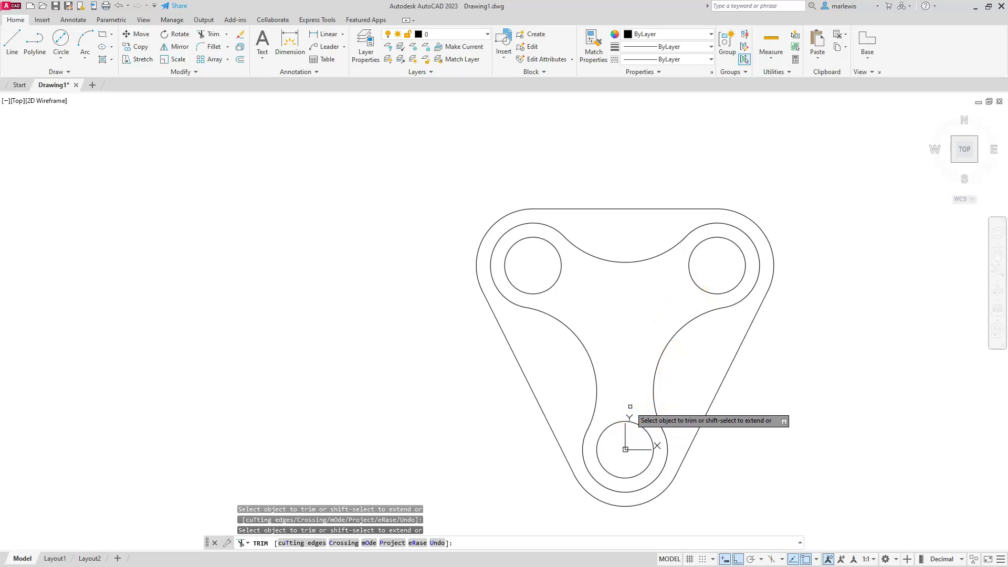
key(Escape)
key(Escape)
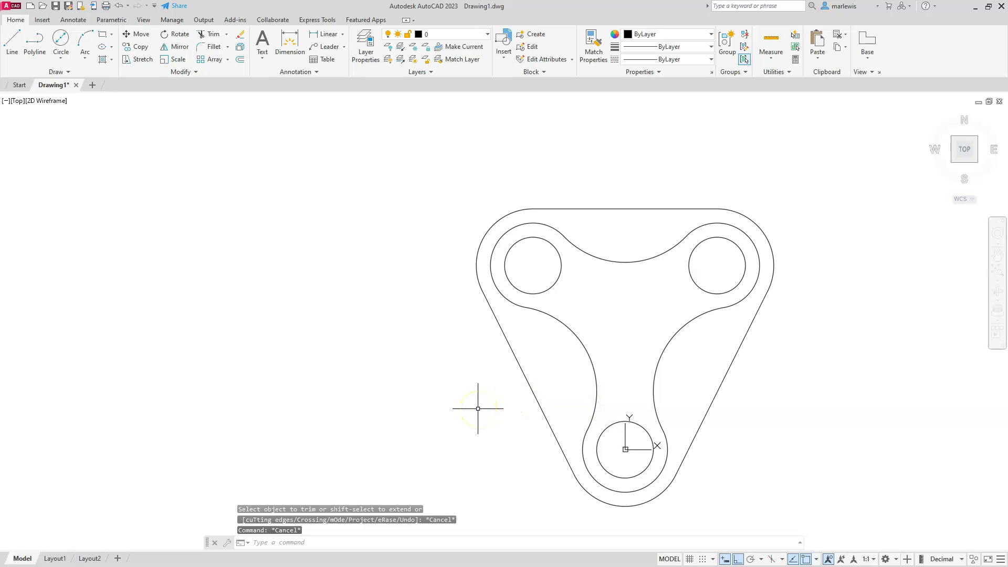